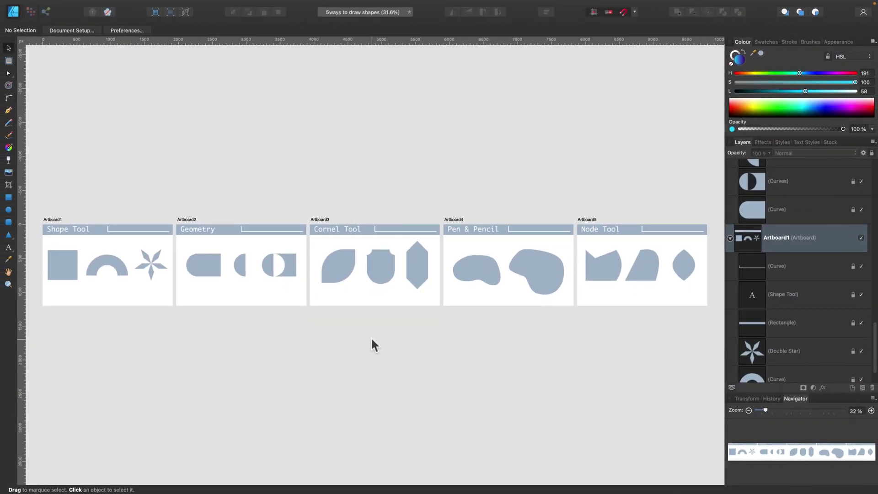
Step: Zoom to 150% on Artboard1 so the grey square, arch and star fill the view
key("super+equal")
key("super+equal")
key("super+equal")
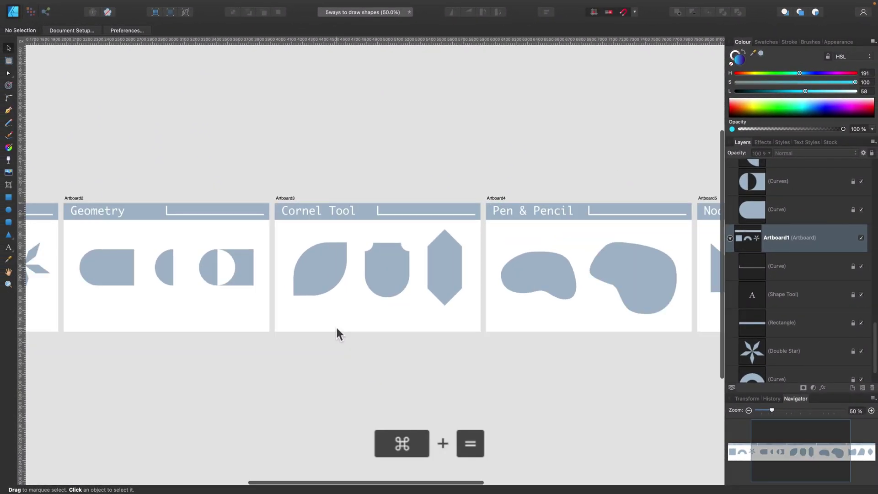
scroll(339, 328, "left", 15)
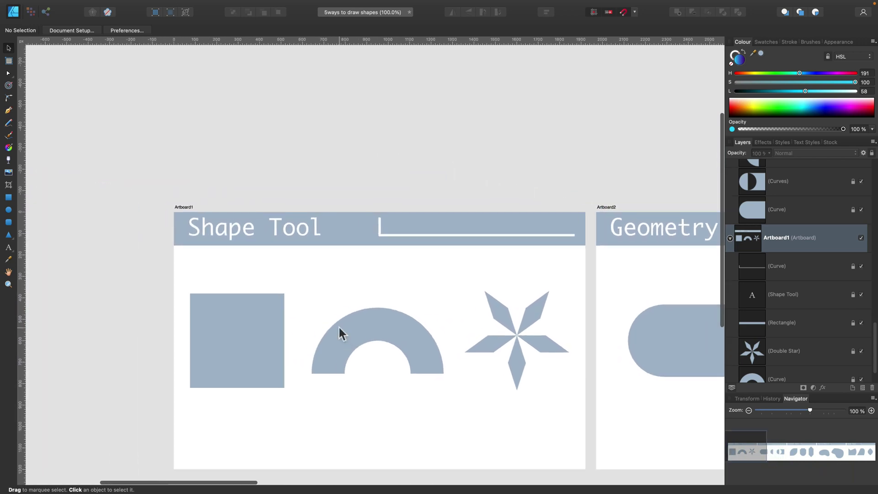
key("super+equal")
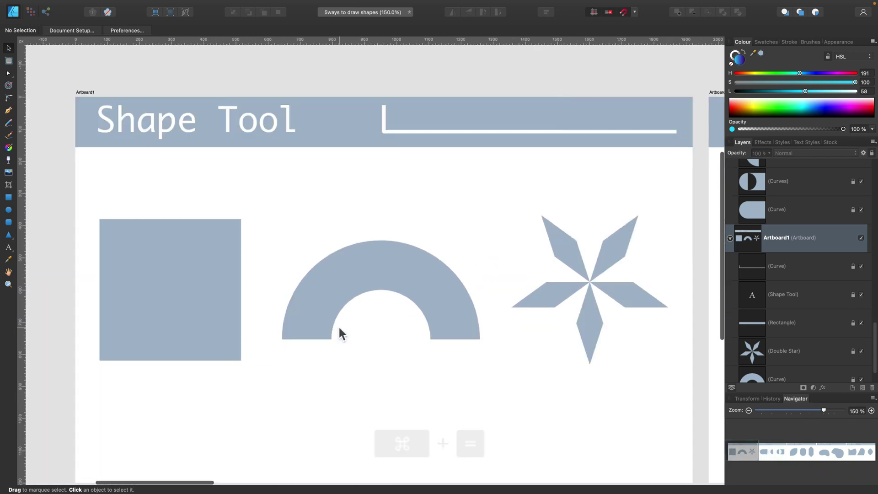
scroll(338, 325, "down", 1)
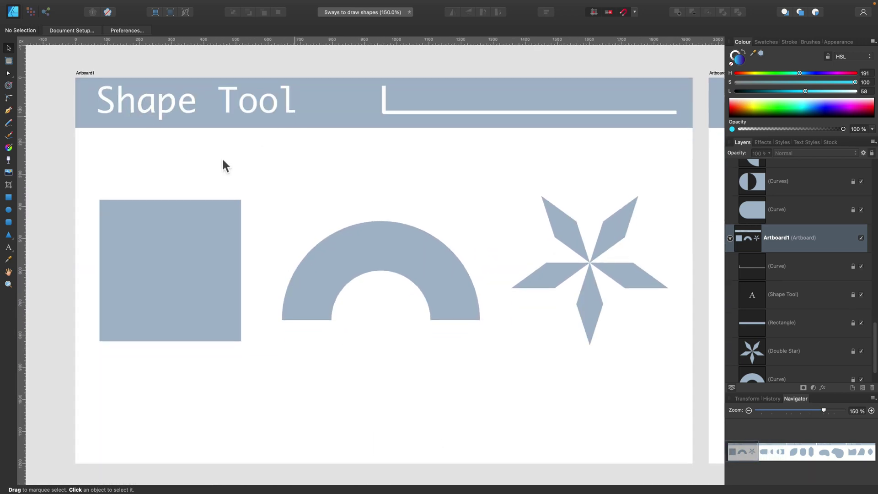
Step: Draw a gradient rectangle of about 429 × 429 px over the grey square
left_click(8, 197)
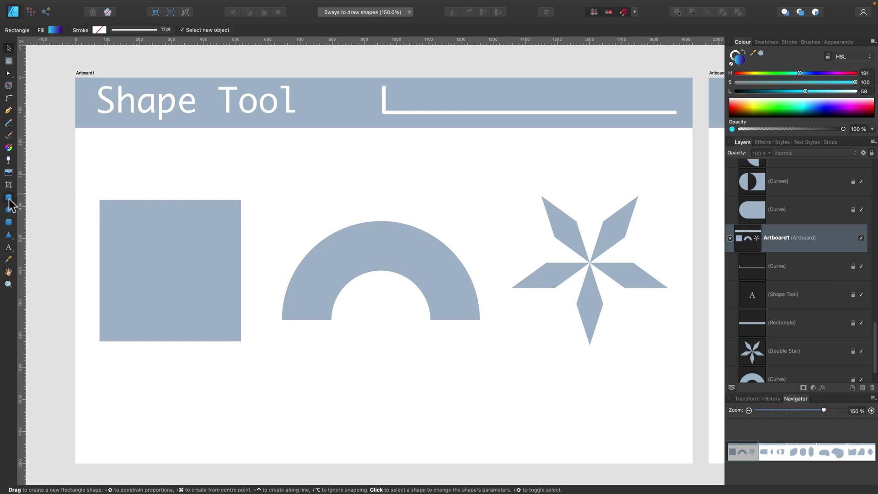
left_click_drag(99, 199, 241, 311)
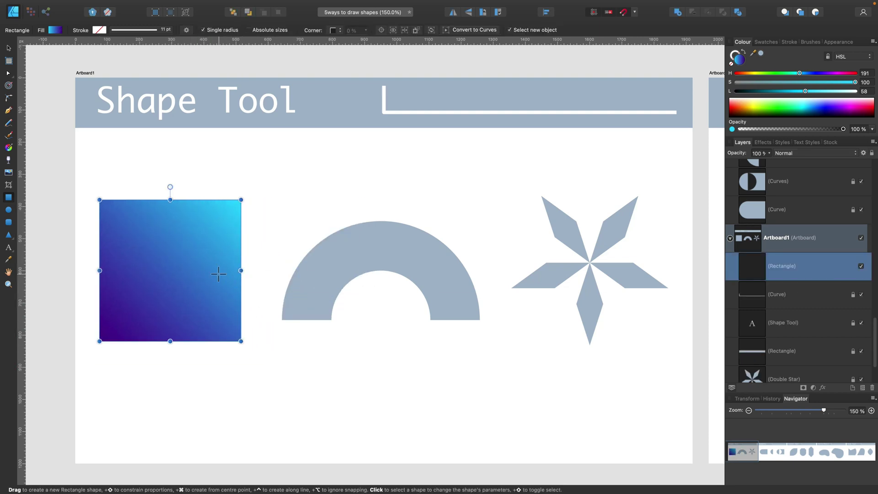
left_click(9, 234)
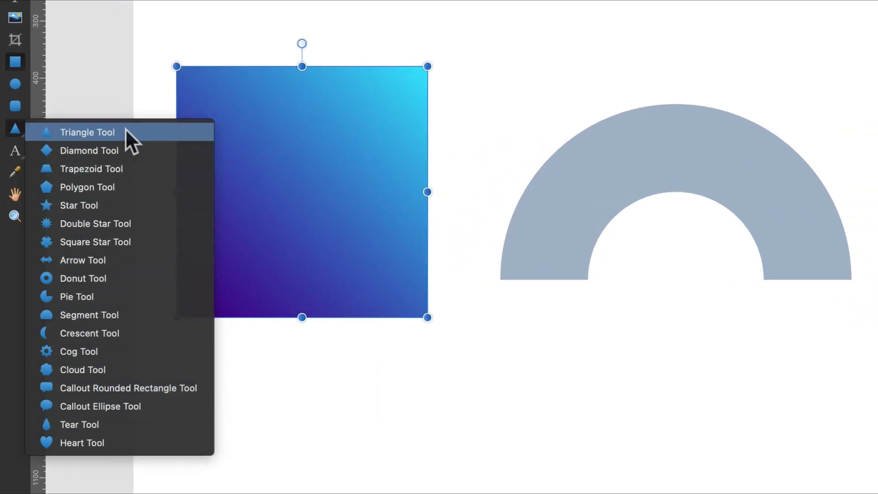
left_click(100, 278)
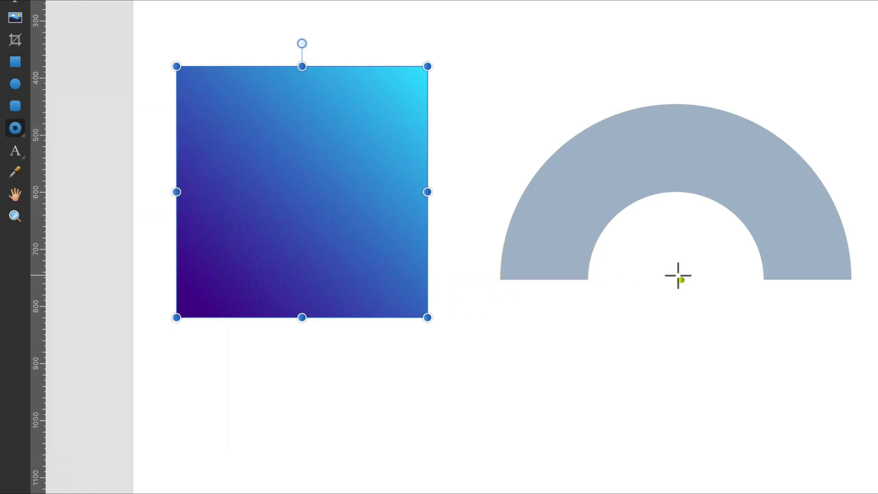
Step: Draw a gradient donut over the arch with a 60% hole, trimmed to a 180° half ring
left_click_drag(677, 275, 851, 104)
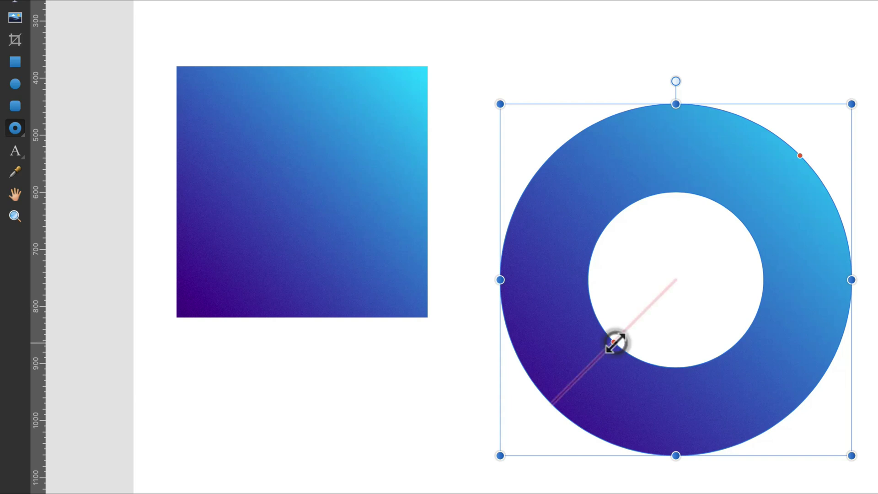
mouse_move(614, 343)
left_mouse_down()
mouse_move(556, 392)
mouse_move(677, 294)
mouse_move(667, 284)
mouse_move(614, 333)
mouse_move(547, 369)
mouse_move(559, 386)
mouse_move(617, 351)
mouse_move(613, 342)
left_mouse_up()
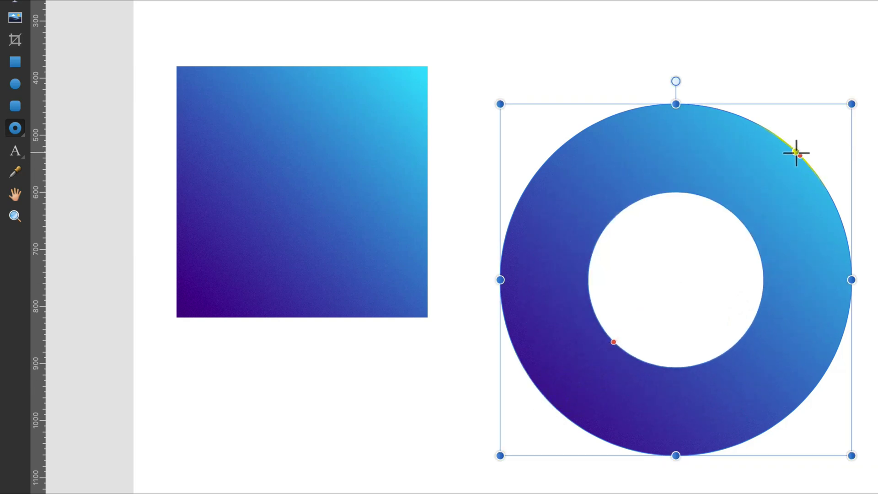
left_click_drag(799, 156, 688, 129)
left_click_drag(800, 150, 568, 279)
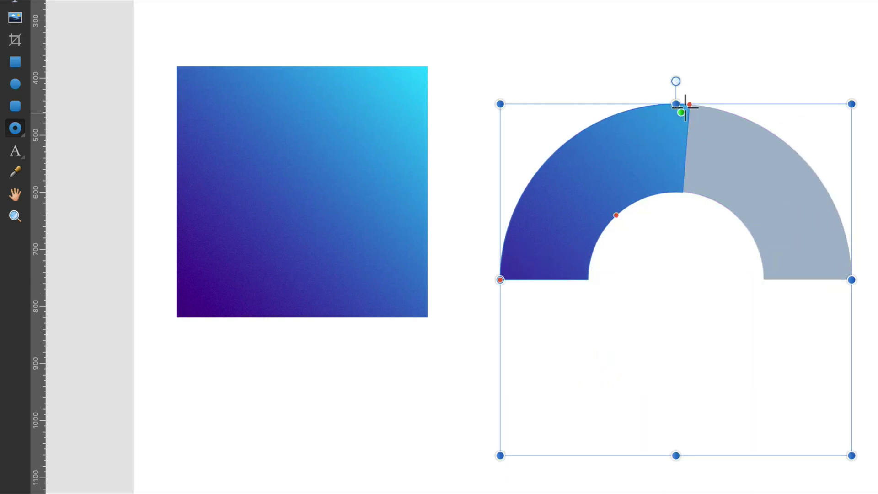
left_click_drag(691, 104, 840, 279)
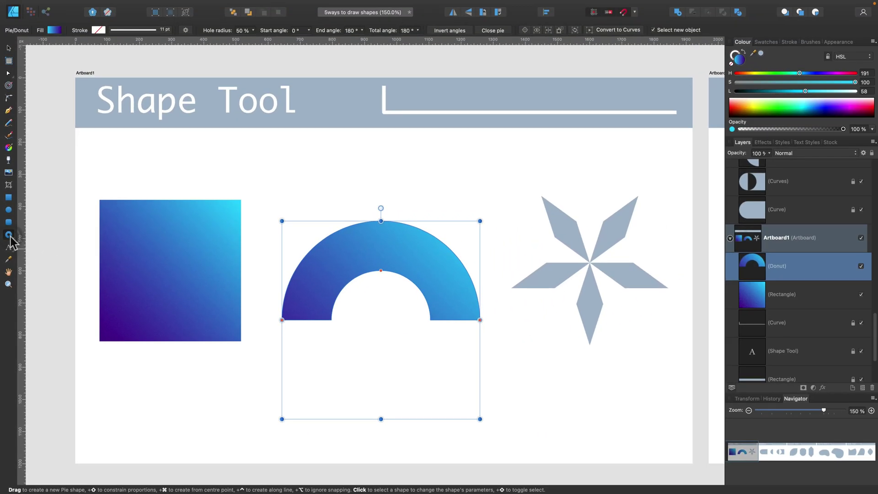
Step: Draw a gradient double star over the grey star with 0% point radius, rotated 180°
left_click(9, 236)
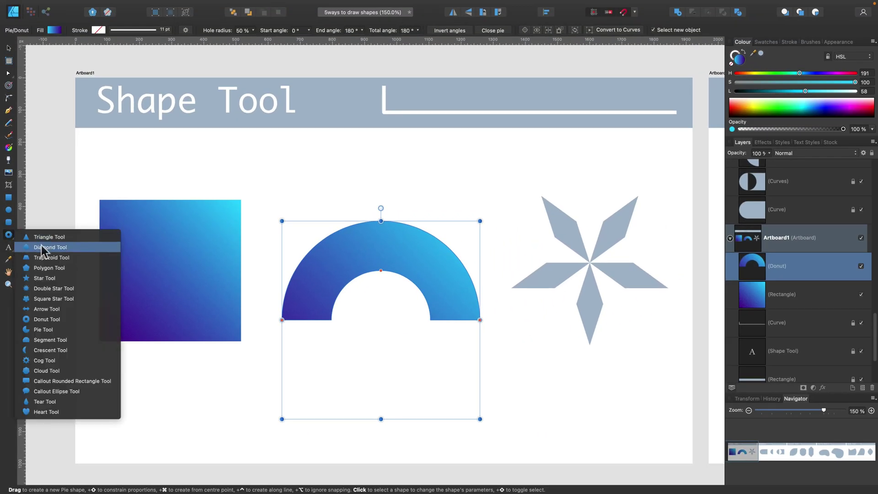
left_click(48, 287)
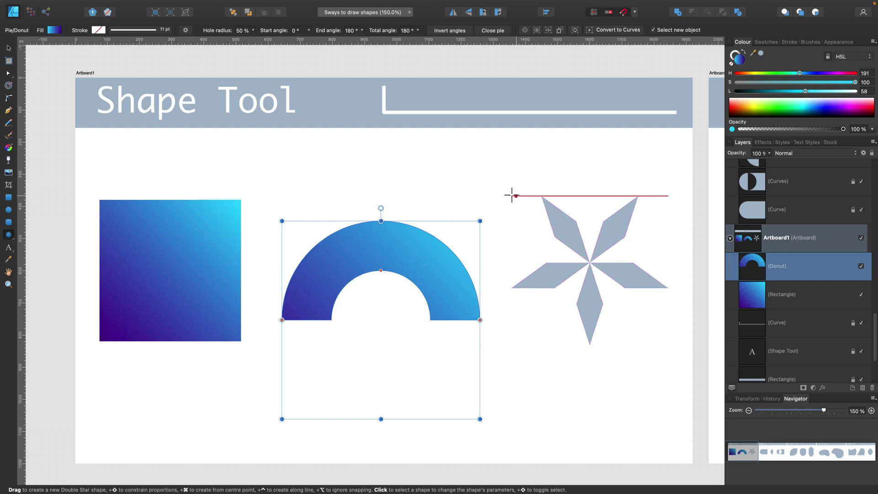
left_click_drag(511, 195, 674, 349)
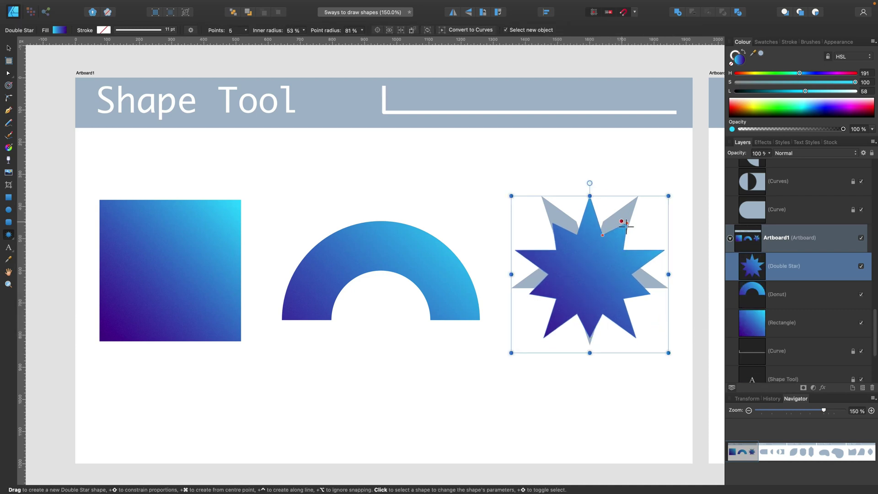
left_click_drag(624, 224, 588, 274)
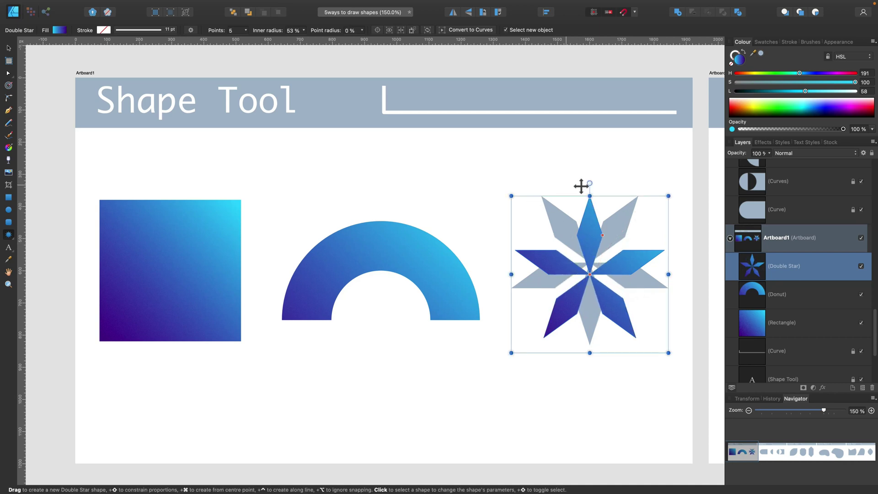
left_click_drag(589, 183, 577, 374)
Step: Move and resize the double star so it exactly covers the grey star
left_click(8, 47)
left_click_drag(589, 313, 589, 302)
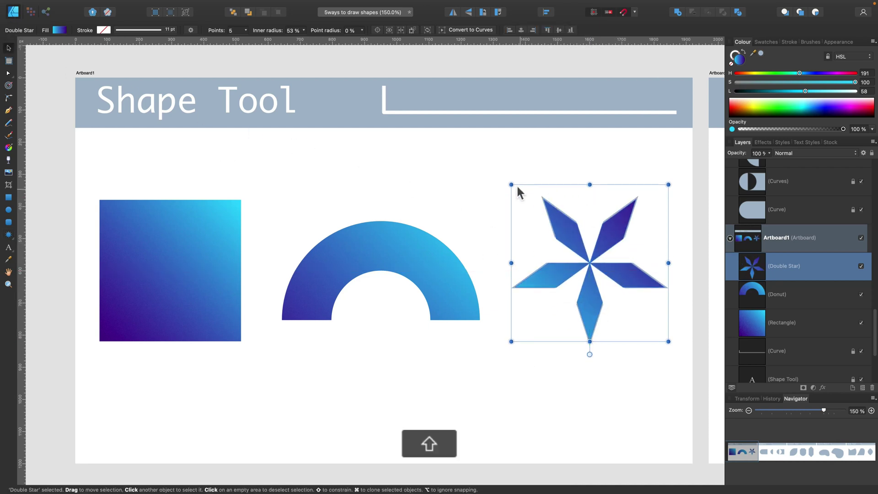
left_click_drag(511, 185, 508, 181)
left_click(471, 185)
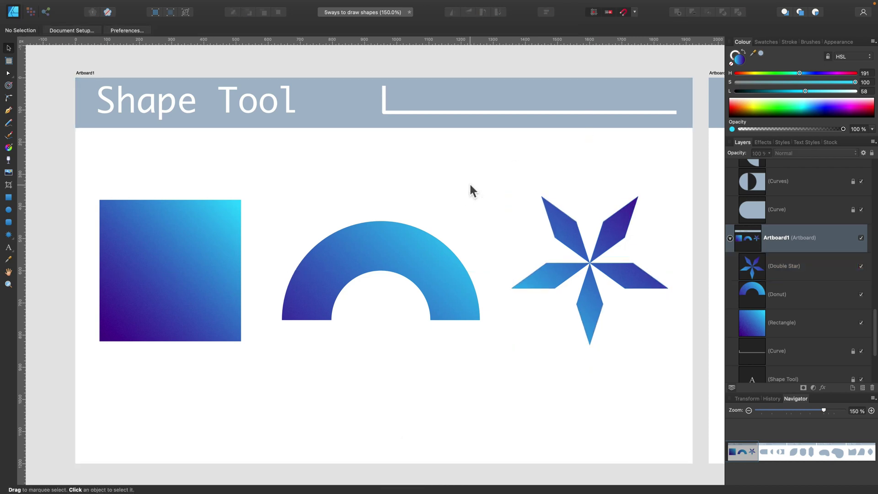
Step: On the Geometry artboard, draw a gradient circle and a gradient square over the pill's ends
scroll(430, 164, "right", 15)
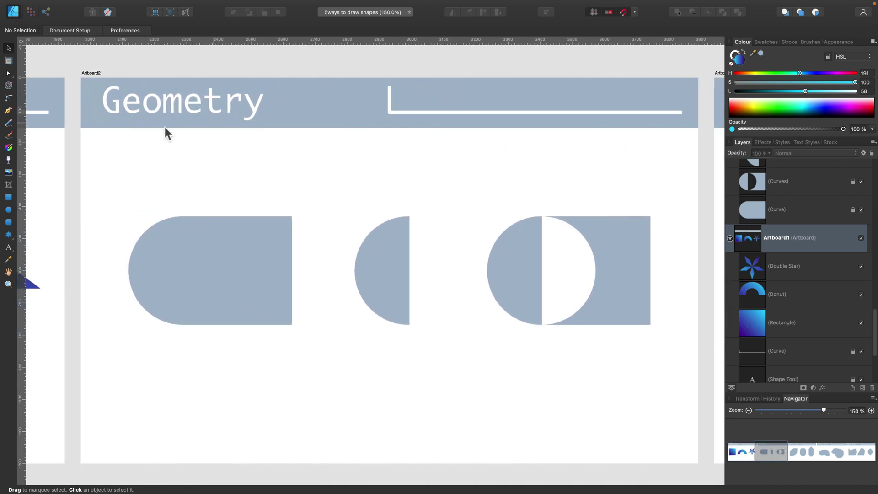
left_click(8, 210)
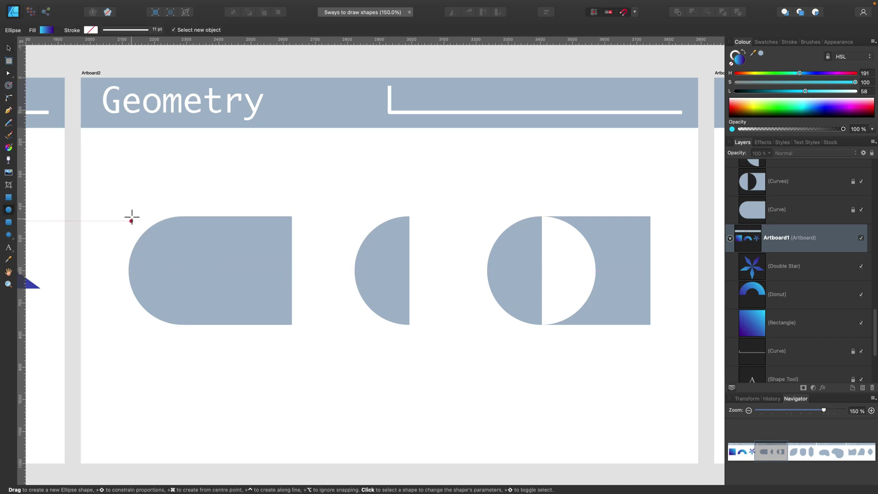
left_click_drag(291, 216, 183, 324)
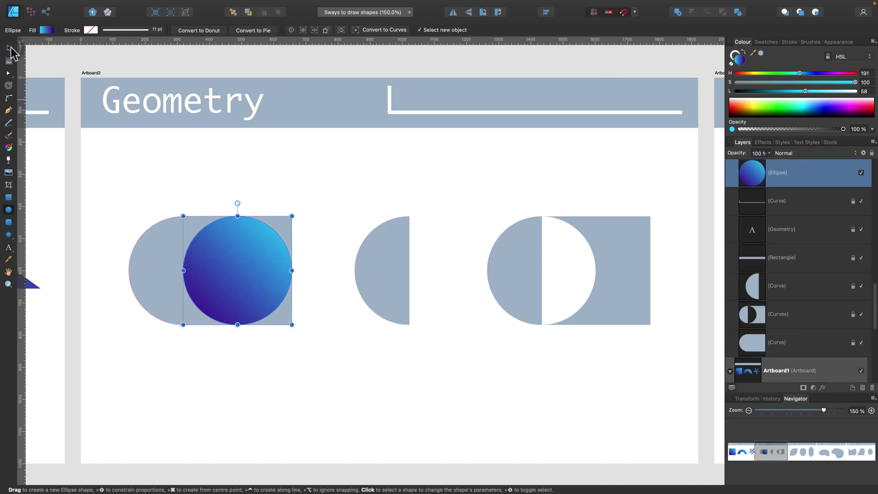
left_click(9, 47)
left_click_drag(241, 297, 281, 205)
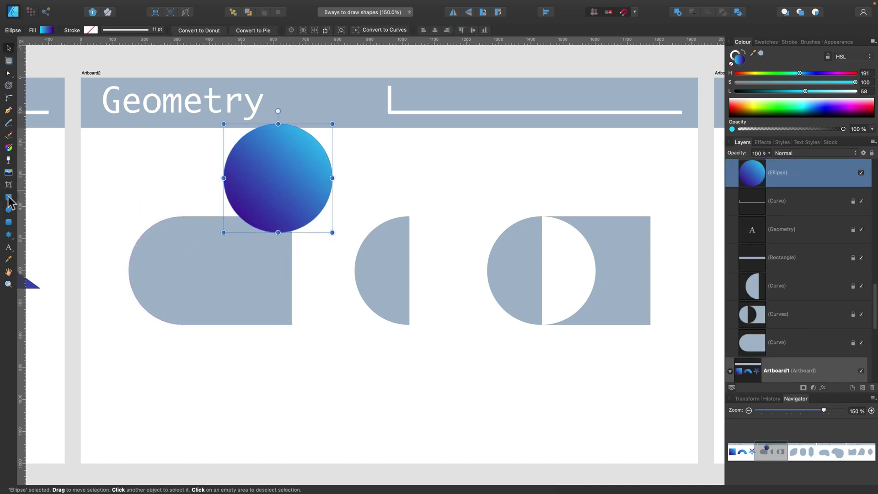
left_click(9, 197)
left_click_drag(292, 325, 183, 216)
Step: Align the circle and square over the grey pill, circle at its left end
key("v")
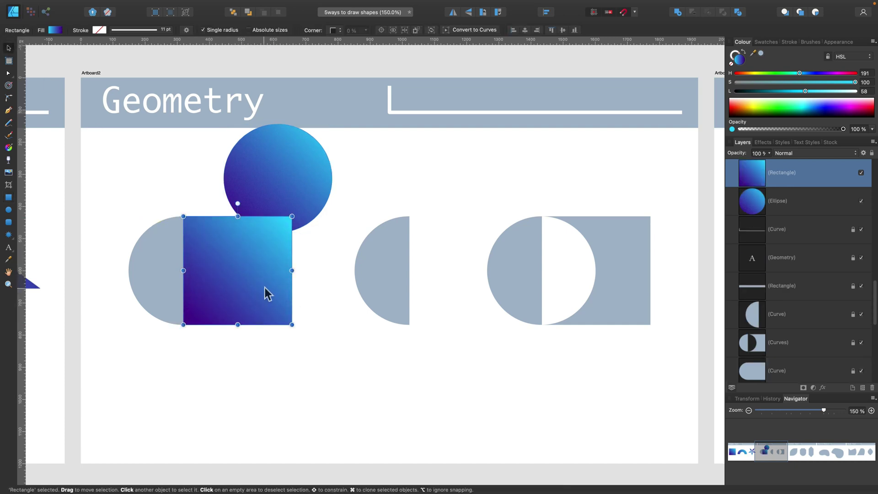
left_click_drag(263, 289, 400, 294)
left_click_drag(300, 175, 207, 267)
left_click_drag(387, 284, 266, 307)
Step: Select the circle-and-square pair and place a duplicate copy below it
key("shift")
left_click(160, 292, "shift")
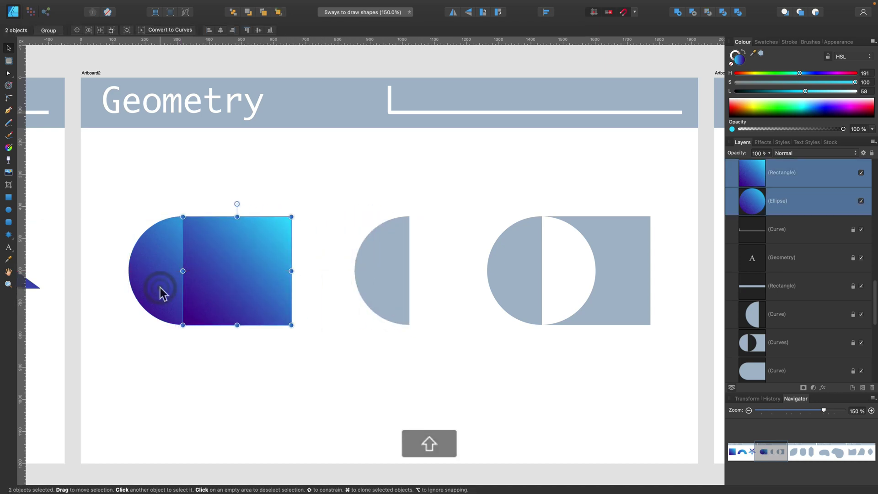
key("super")
mouse_move(253, 251)
left_mouse_down()
mouse_move(325, 337)
mouse_move(351, 387)
mouse_move(446, 382)
left_mouse_up()
Step: Merge the original circle and rectangle with Add into one gradient capsule
left_click(263, 272)
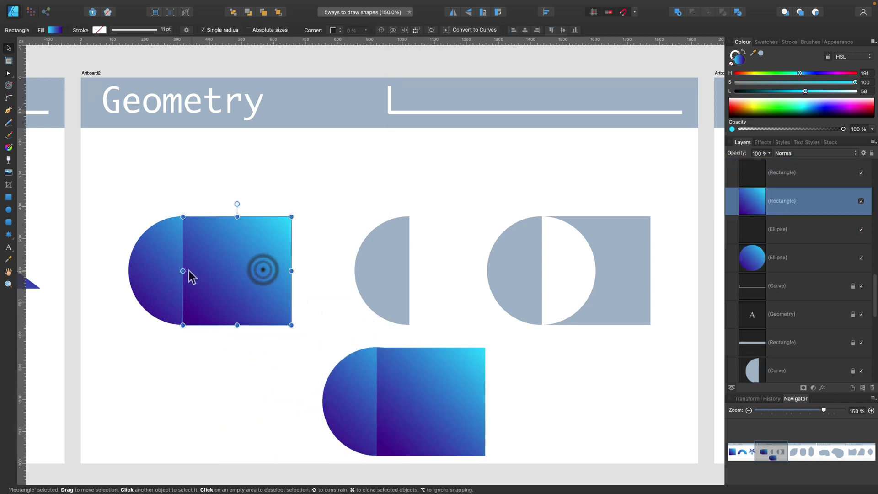
left_click(166, 273, "shift")
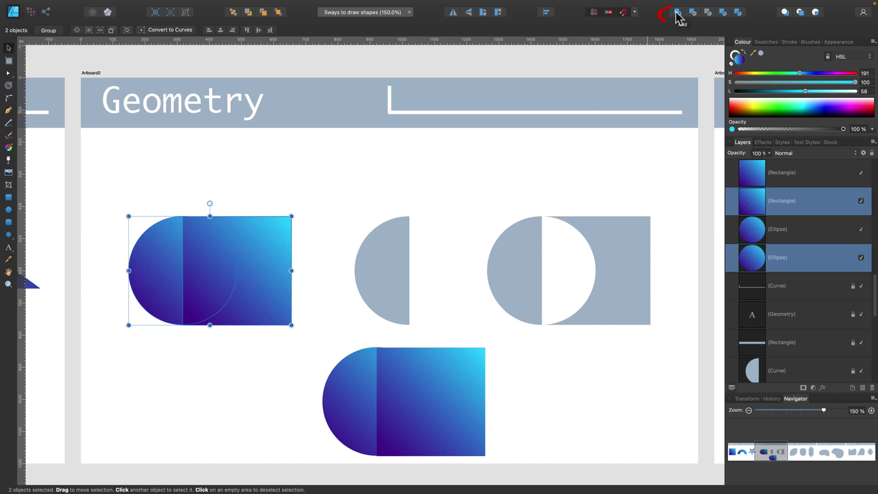
left_click(677, 12)
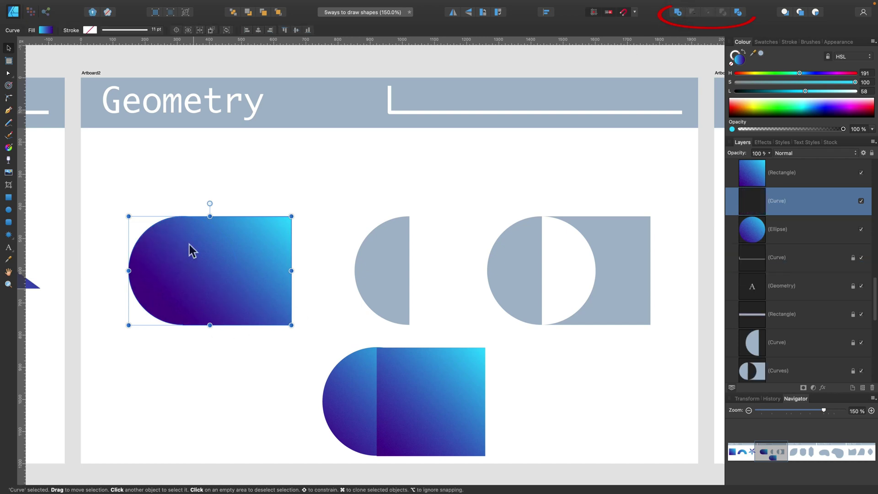
Step: Duplicate the lower pair onto the middle shape and Subtract it into a cyan half-circle
left_click(338, 386)
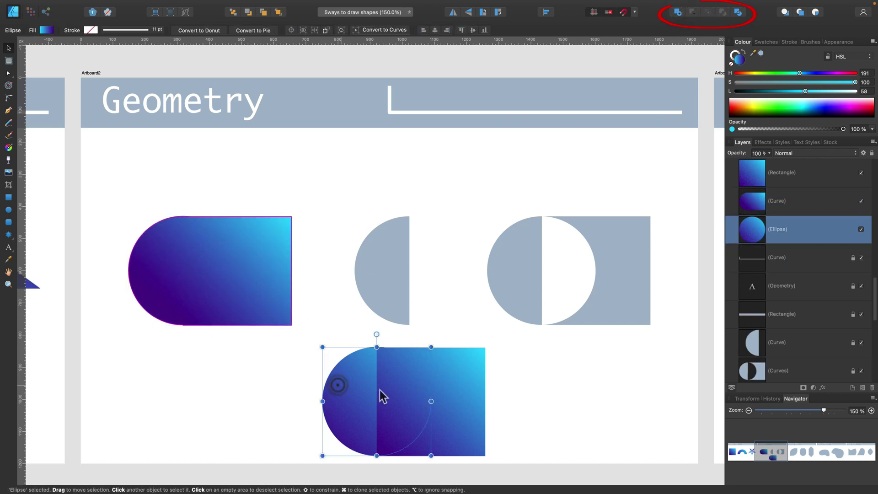
left_click(472, 401, "super")
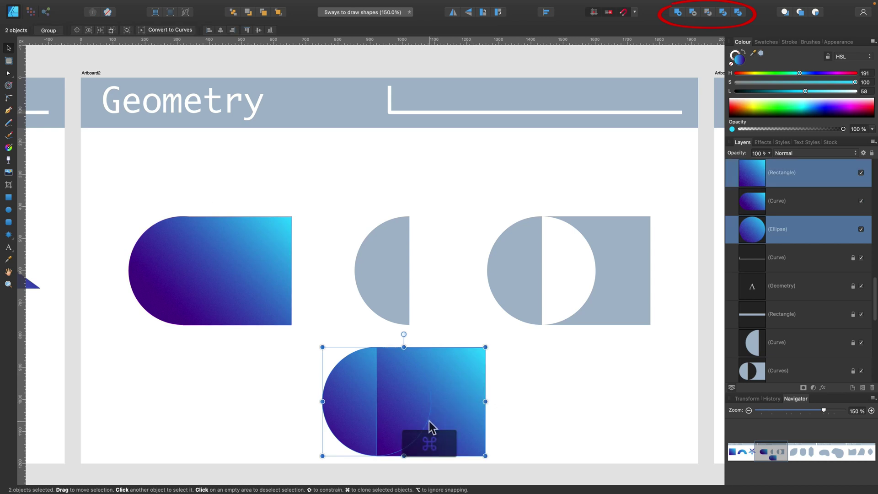
mouse_move(431, 420)
left_mouse_down()
mouse_move(476, 306)
mouse_move(462, 290)
left_mouse_up()
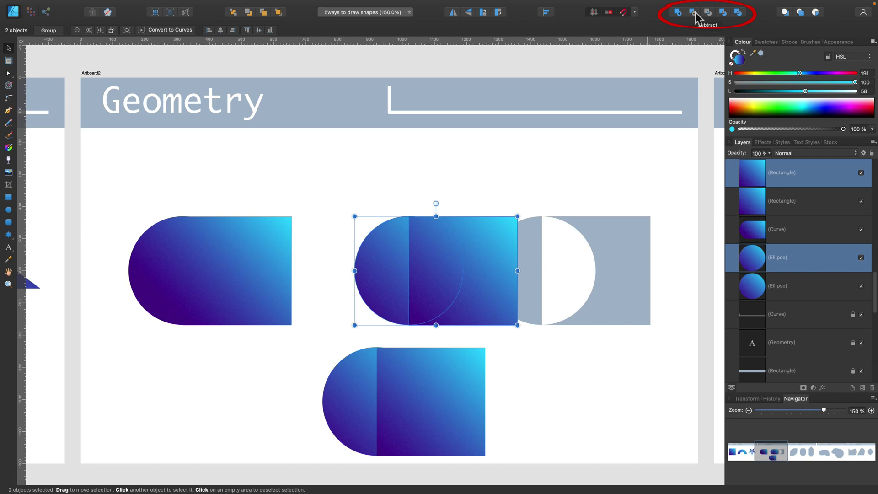
left_click(693, 13)
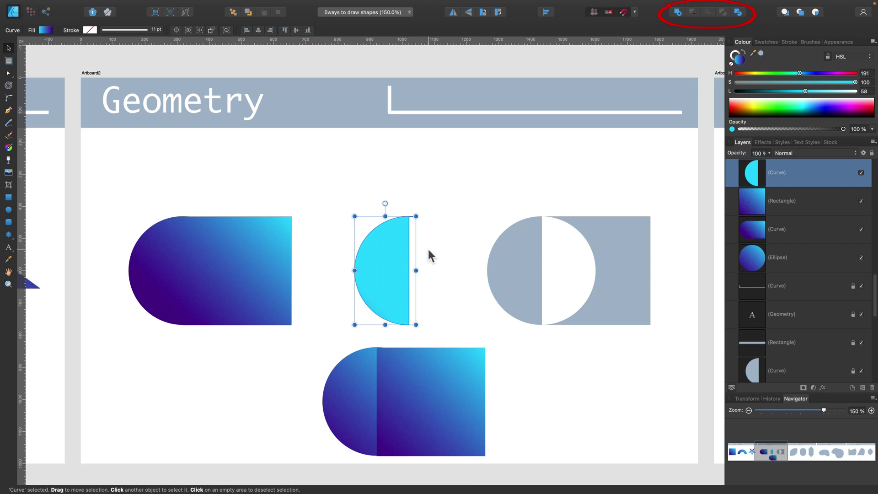
Step: Move the lower pair onto the grey circle-square shape and Divide it into three pieces
left_click(371, 413)
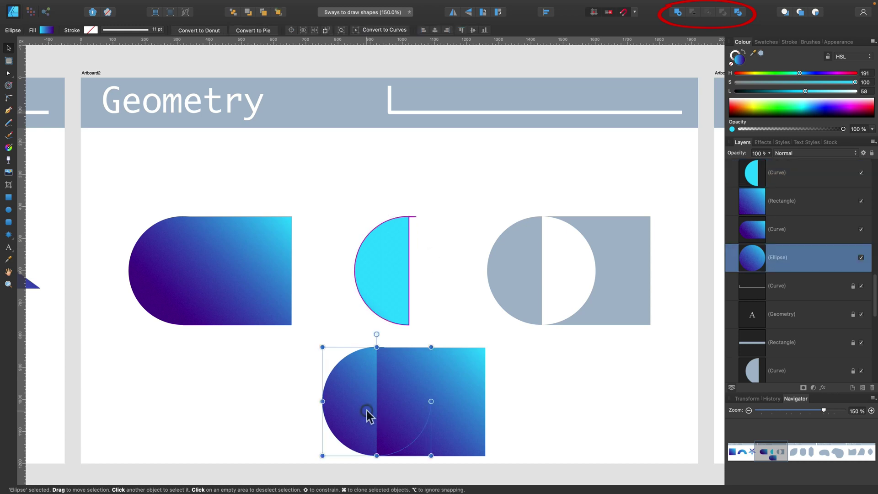
left_click(455, 399)
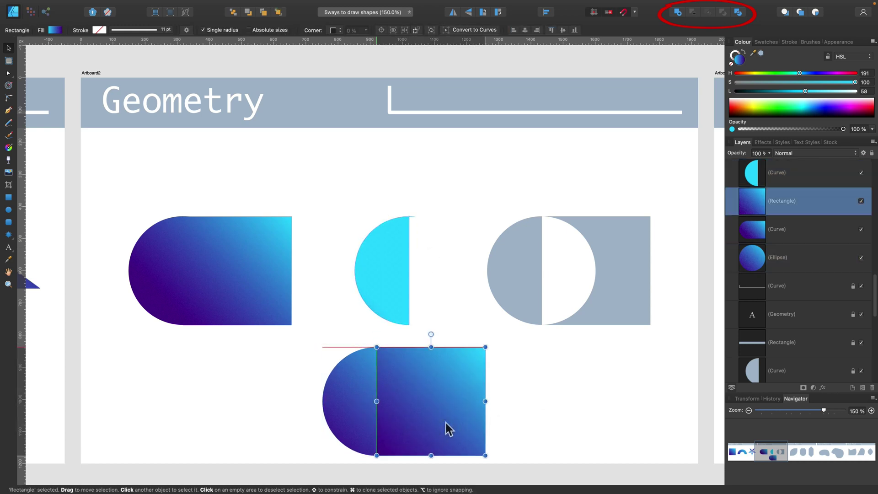
left_click(398, 416, "shift")
left_click_drag(397, 416, 580, 297)
scroll(613, 174, "down", 1)
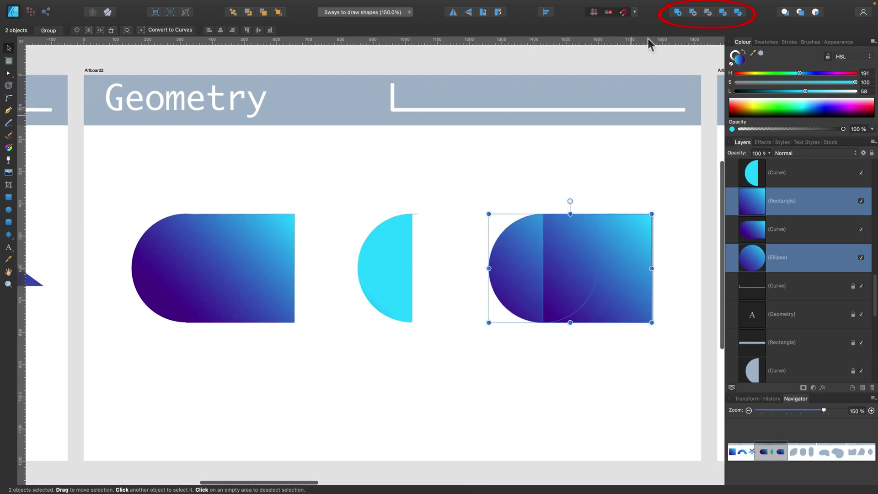
left_click(707, 12)
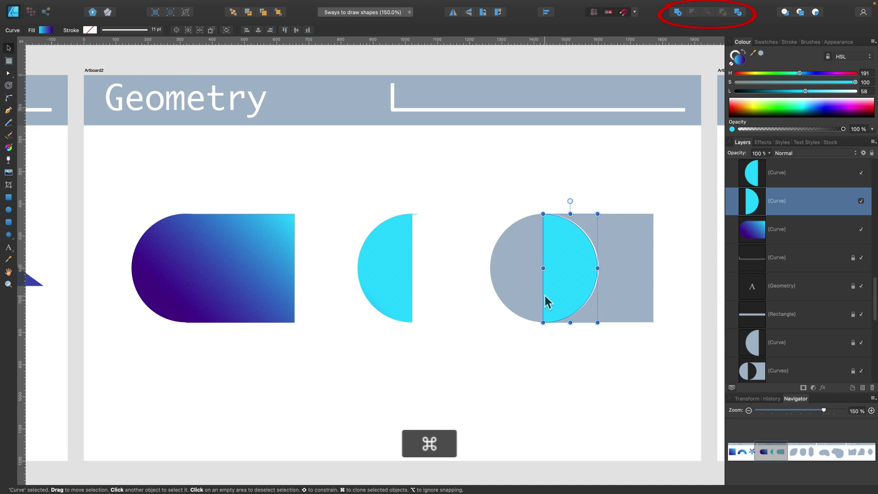
key("super+z")
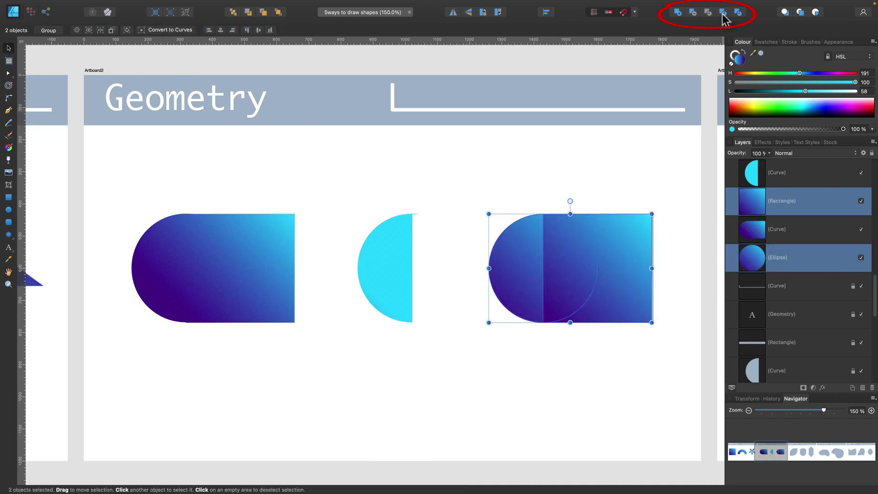
left_click(722, 12)
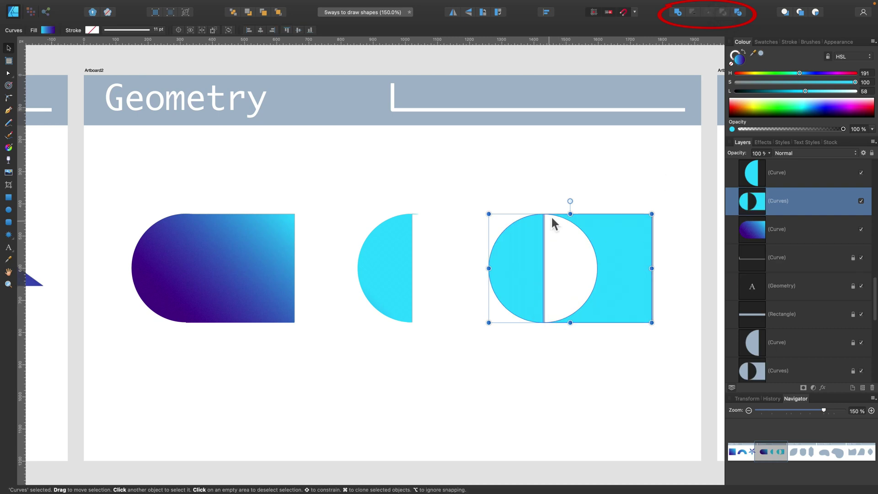
key("super+z")
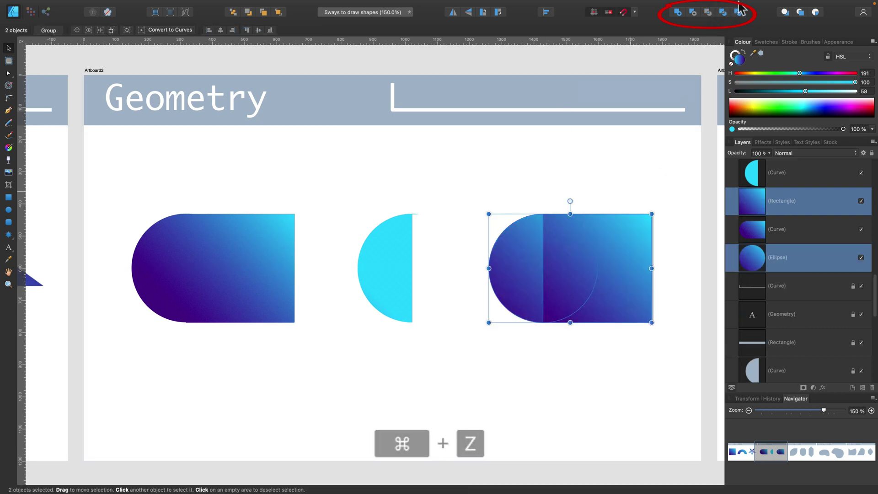
left_click(738, 12)
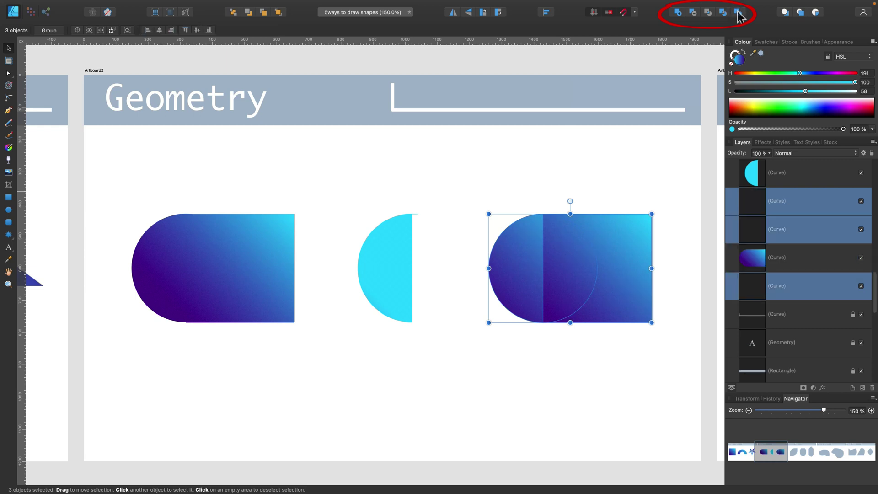
Step: Pull the divided pieces aside to inspect them, undoing each move
left_click(628, 178)
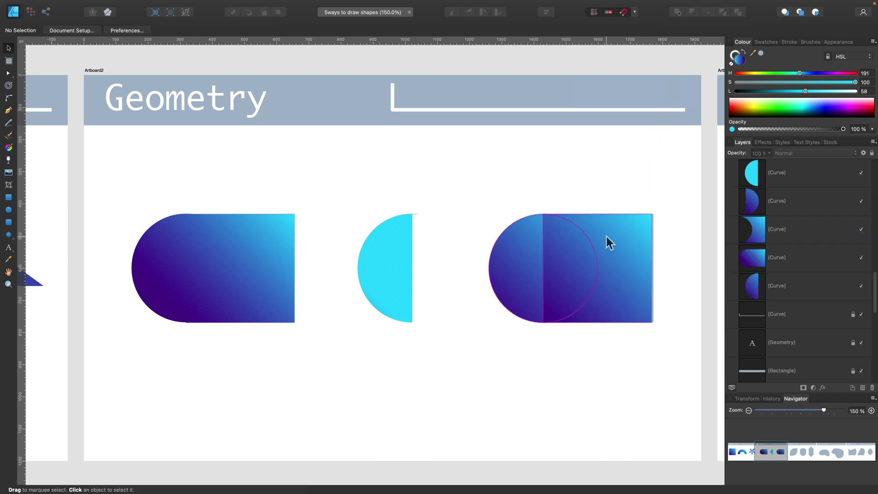
left_click_drag(610, 237, 666, 222)
key("super+z")
left_click_drag(519, 270, 480, 270)
key("super+z")
left_click(568, 255)
left_click_drag(569, 255, 449, 359)
key("super+z")
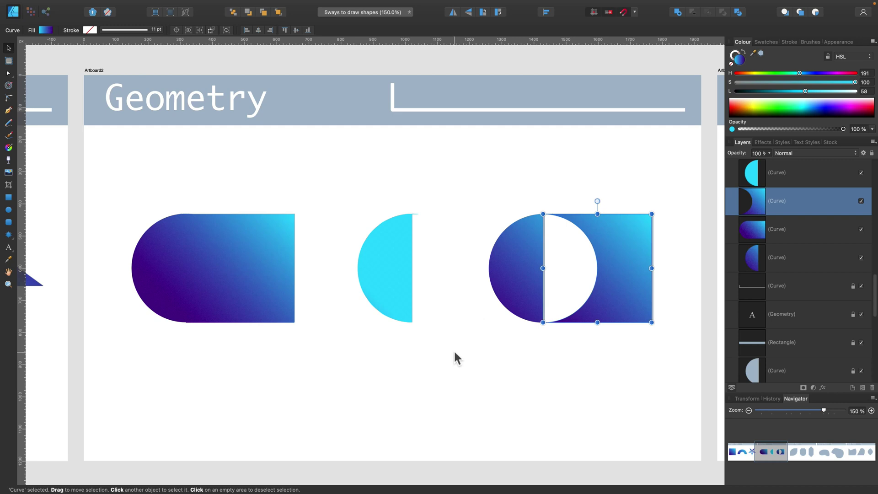
Step: On the Cornel Tool artboard, draw a gradient square over the grey leaf
scroll(476, 334, "right", 15)
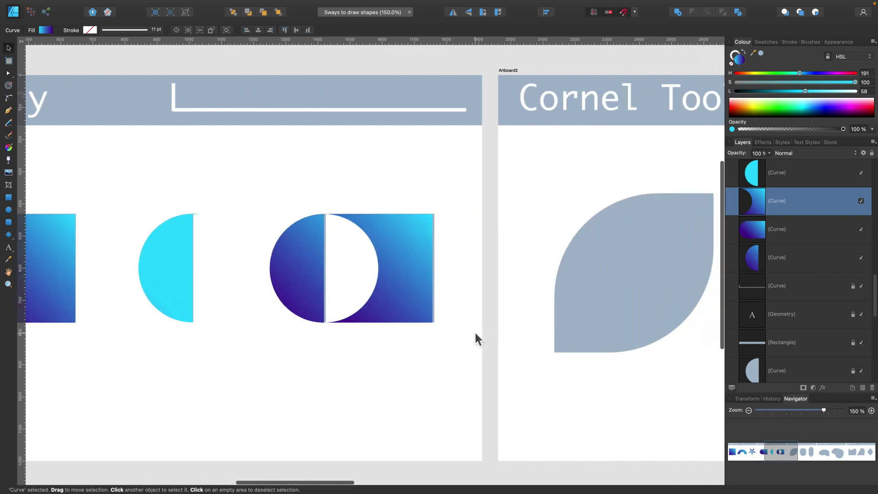
scroll(474, 331, "right", 5)
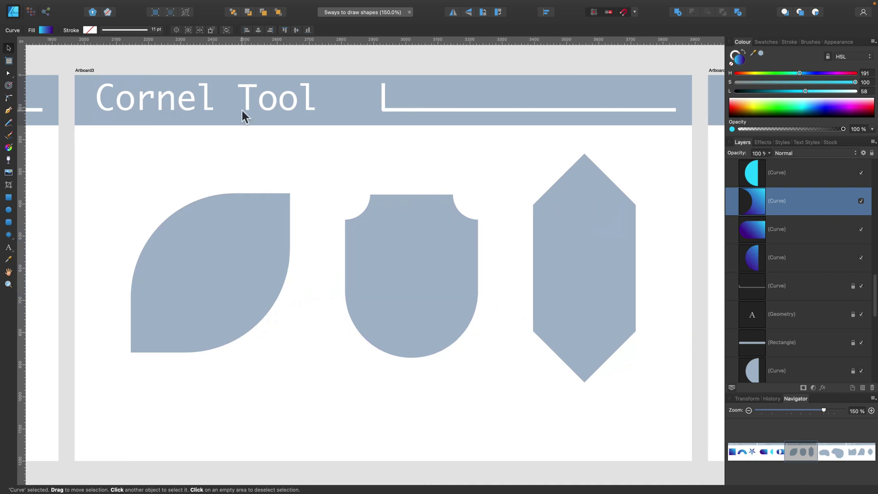
left_click(8, 198)
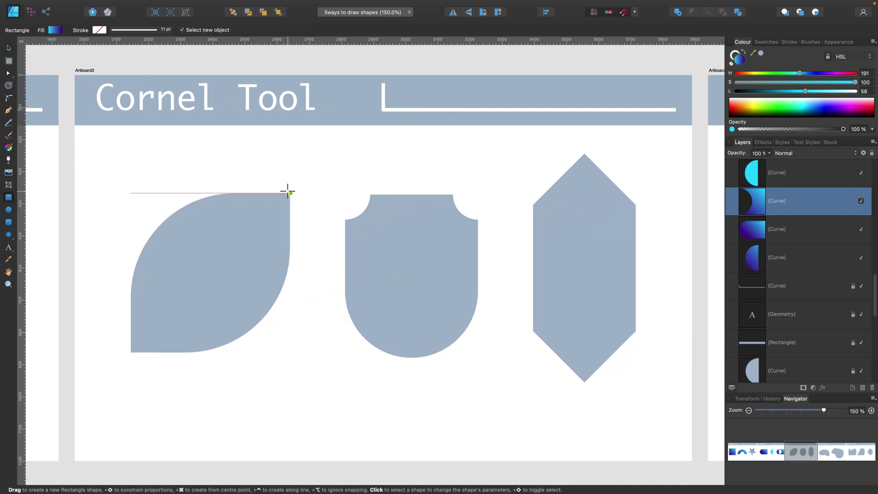
left_click_drag(289, 192, 133, 353)
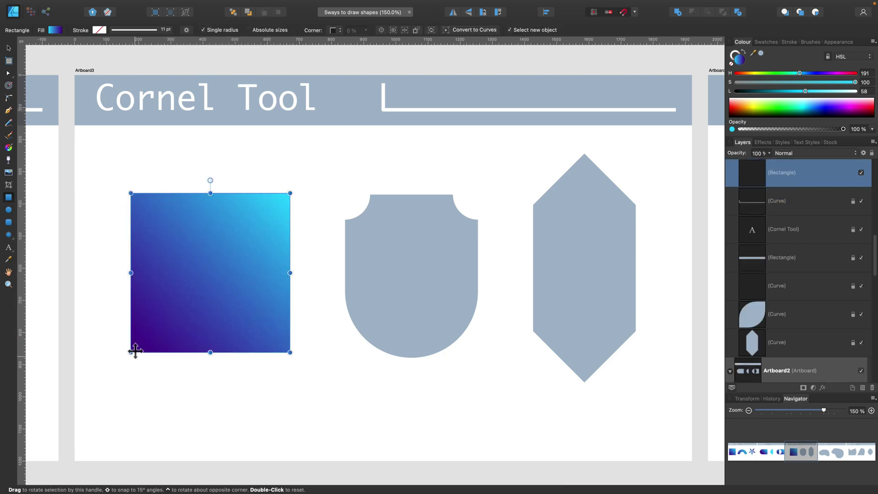
Step: Round only the square's top-left and bottom-right corners to 329 px, forming a leaf
left_click(7, 98)
left_click_drag(118, 179, 333, 398)
left_click_drag(290, 352, 267, 339)
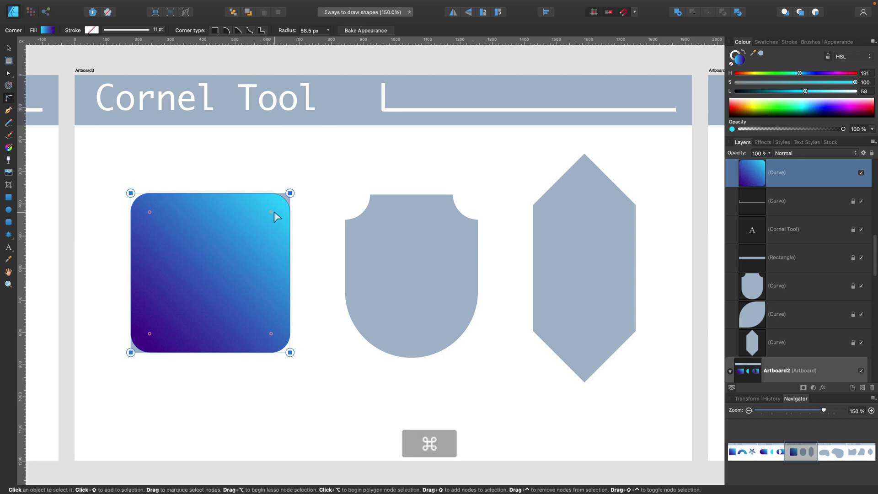
key("super+z")
left_click(188, 236)
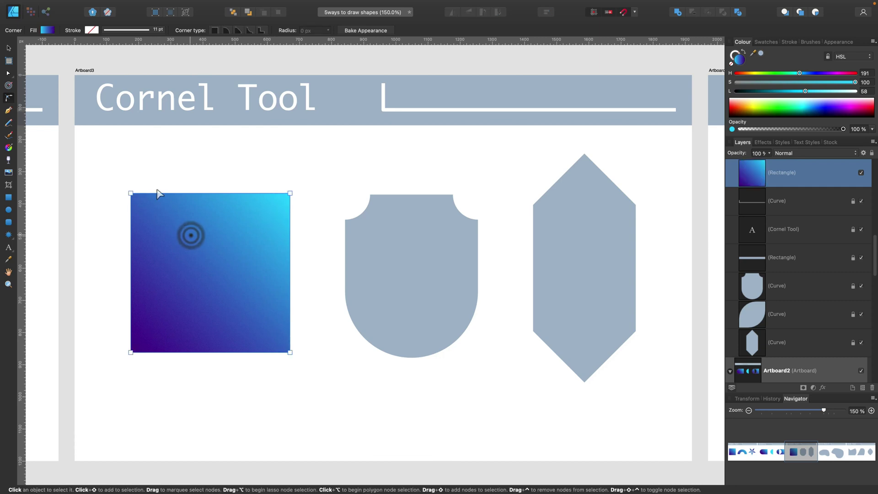
left_click_drag(100, 174, 155, 211)
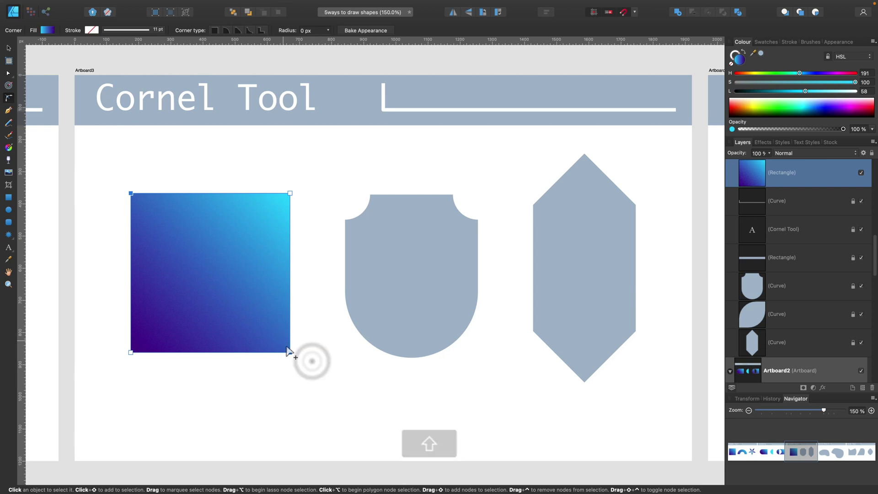
left_click_drag(290, 353, 191, 212)
left_click(270, 164)
Step: Draw a gradient rectangle over the grey shield and fully round its bottom corners
left_click(8, 198)
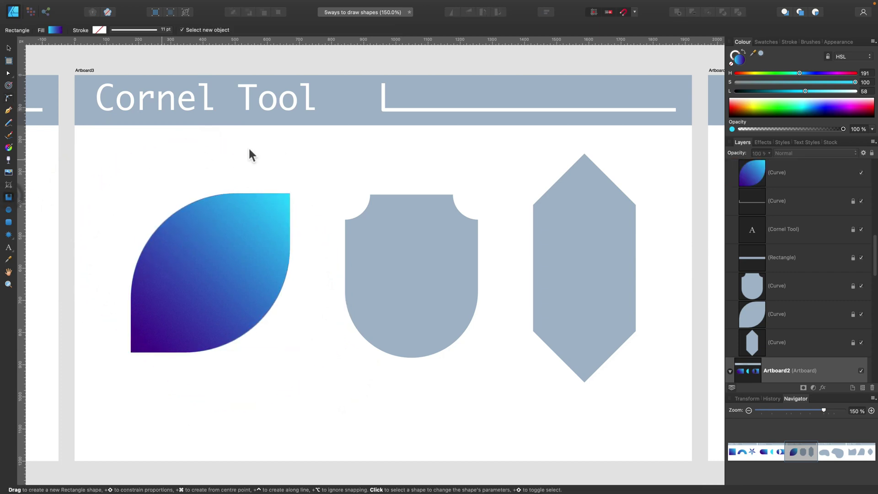
left_click_drag(345, 194, 478, 357)
left_click(9, 97)
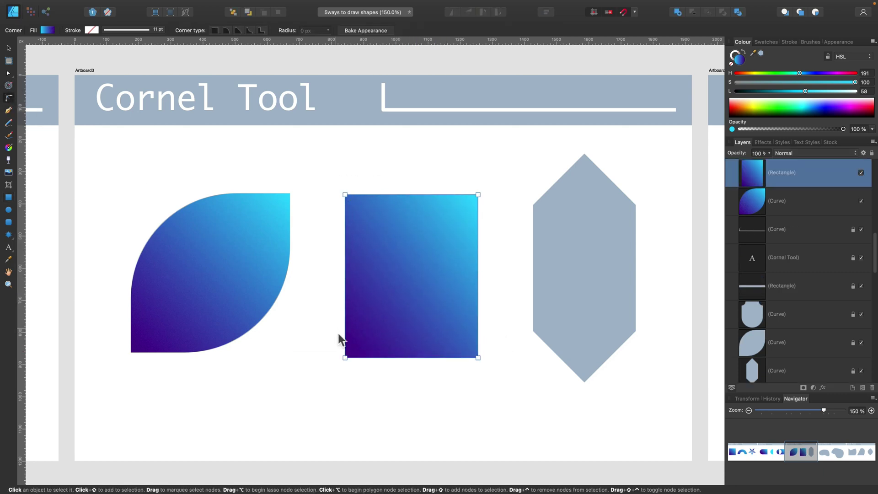
left_click_drag(416, 369, 408, 280)
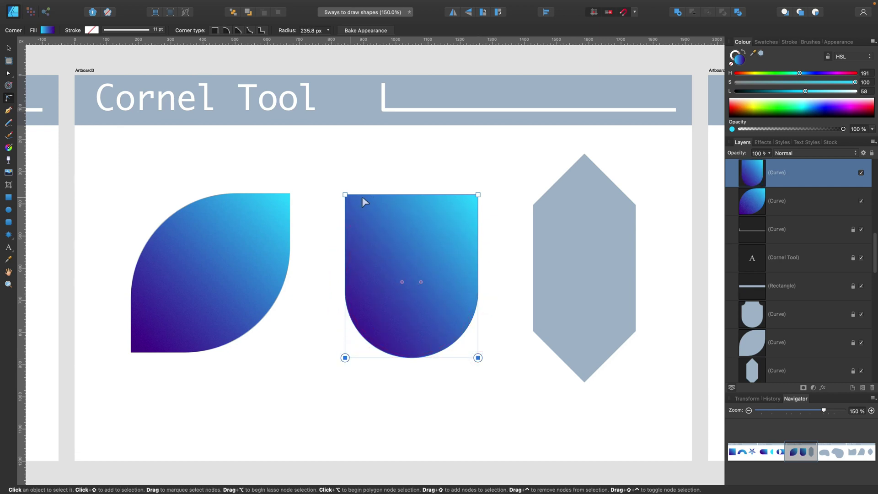
left_click_drag(326, 182, 502, 210)
Step: Give the two top corners a concave notched style at 89.4 px
left_click(251, 31)
left_click_drag(472, 210, 463, 232)
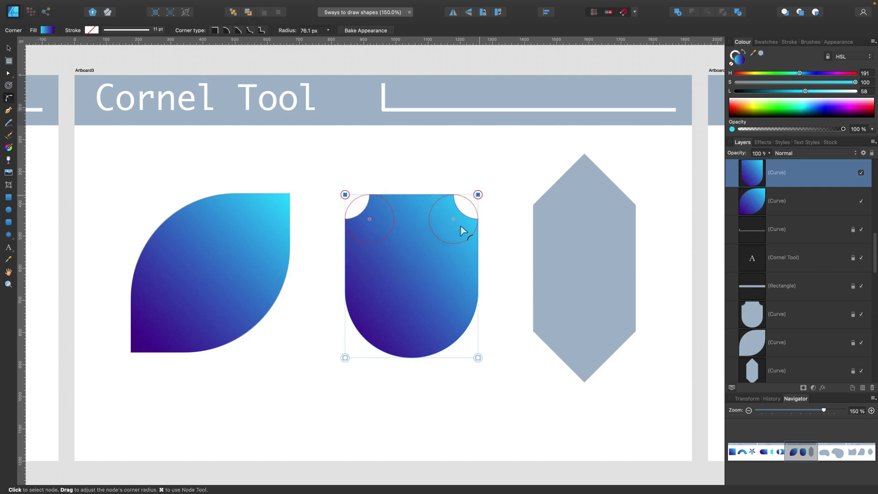
left_click(425, 152)
scroll(513, 230, "right", 1)
scroll(513, 230, "right", 3)
left_click(8, 197)
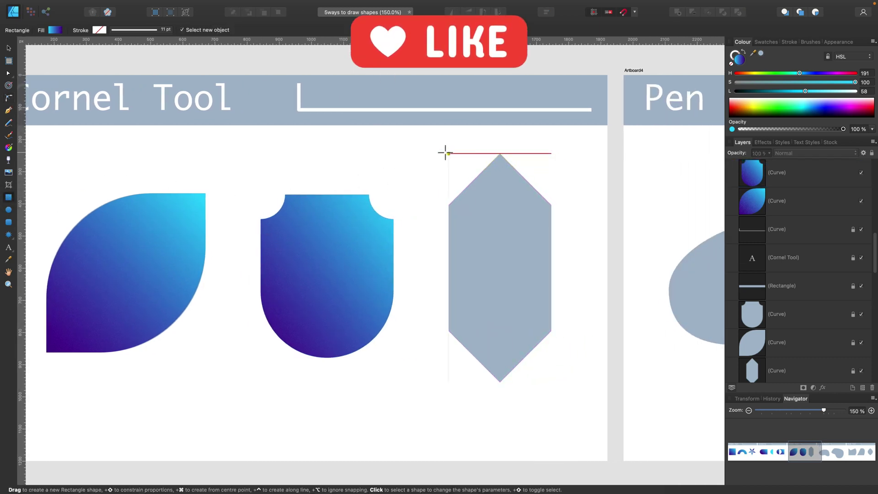
Step: Draw a tall gradient rectangle over the hexagon and chamfer all corners to 234 px
left_click_drag(446, 153, 551, 382)
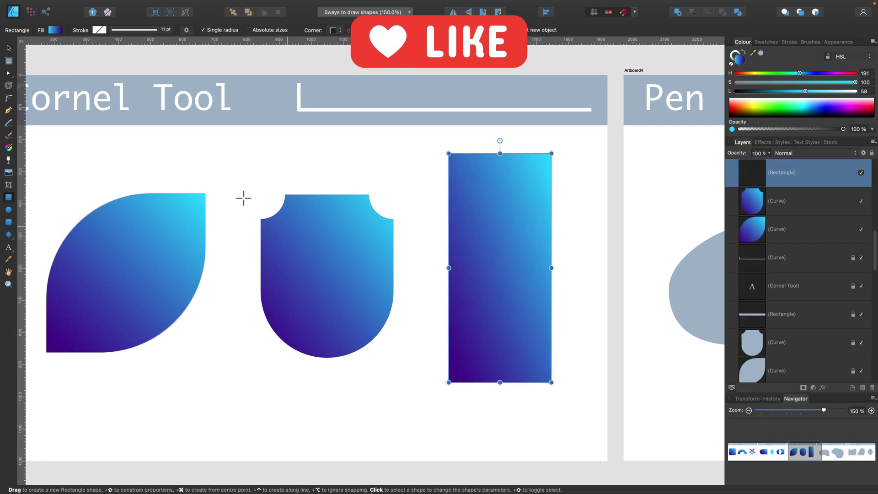
left_click(9, 98)
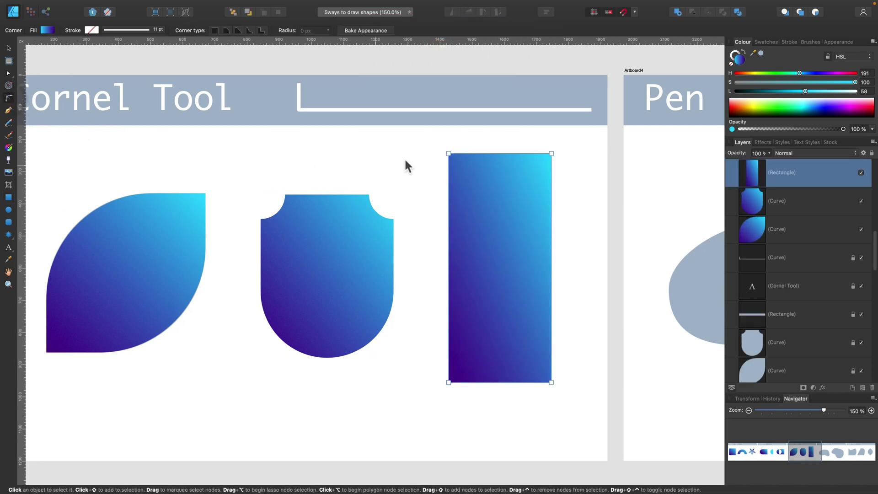
left_click_drag(430, 150, 572, 398)
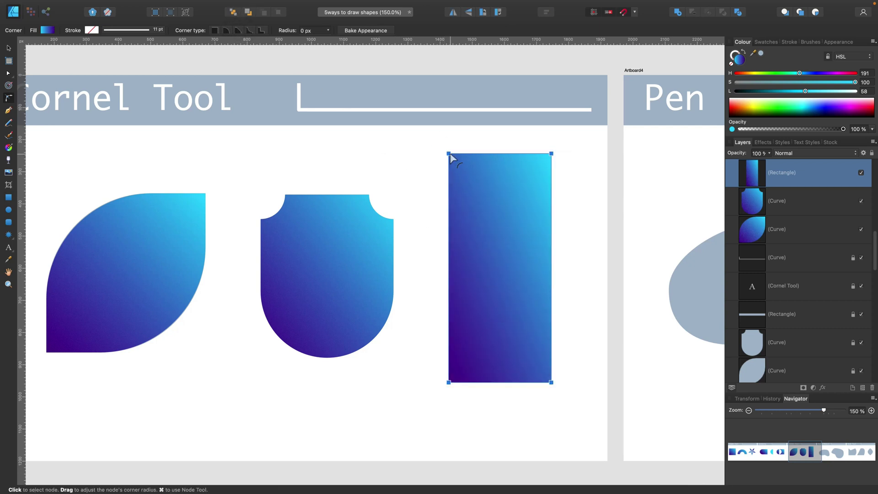
left_click_drag(449, 154, 468, 183)
left_click(237, 30)
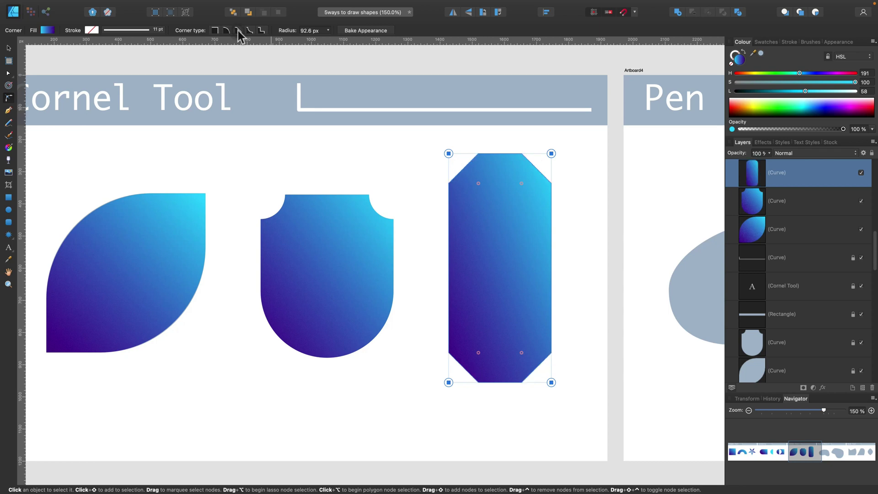
left_click_drag(449, 155, 478, 232)
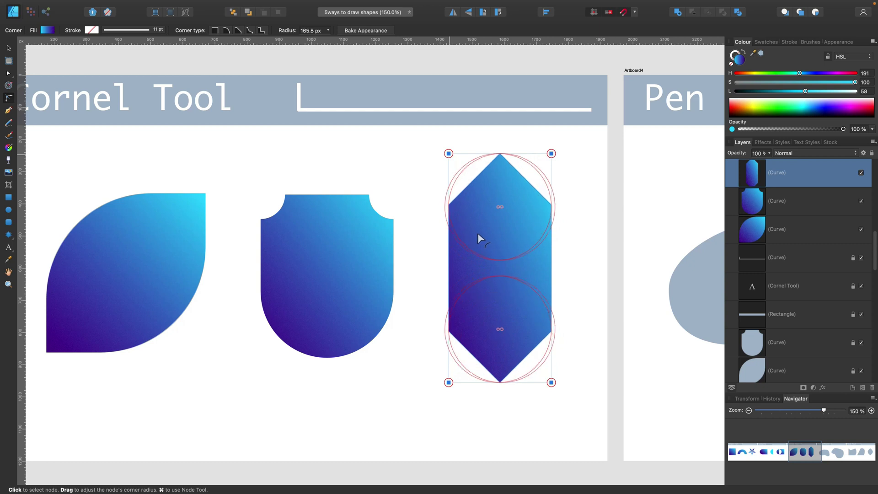
left_click(418, 217)
scroll(423, 217, "left", 3)
Step: Trace the left grey blob with the Pen tool as a closed six-node curve
scroll(425, 219, "left", 1)
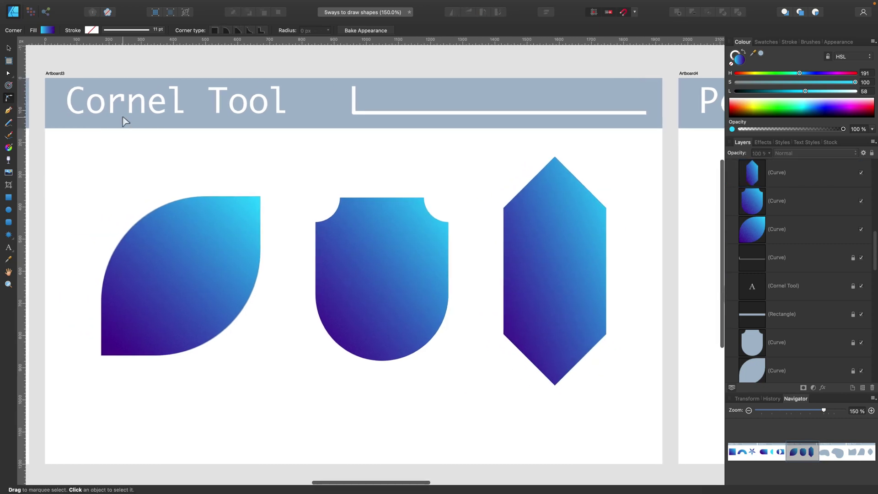
scroll(300, 123, "right", 10)
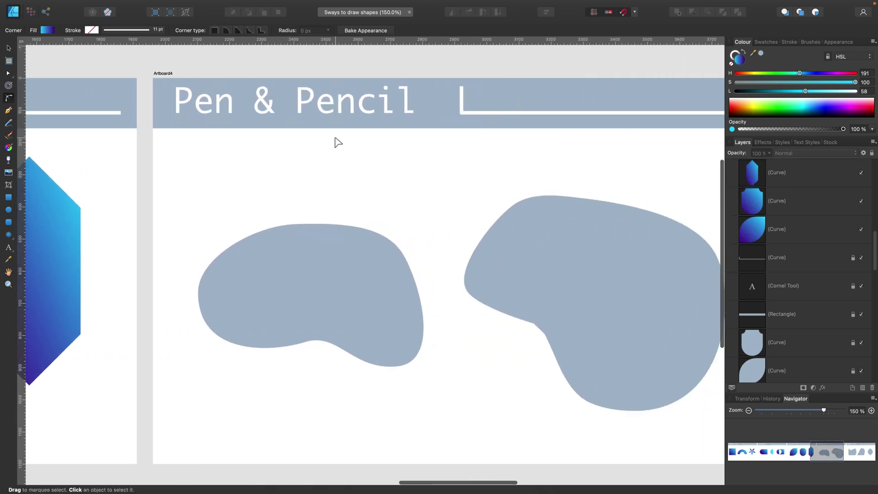
scroll(337, 142, "right", 3)
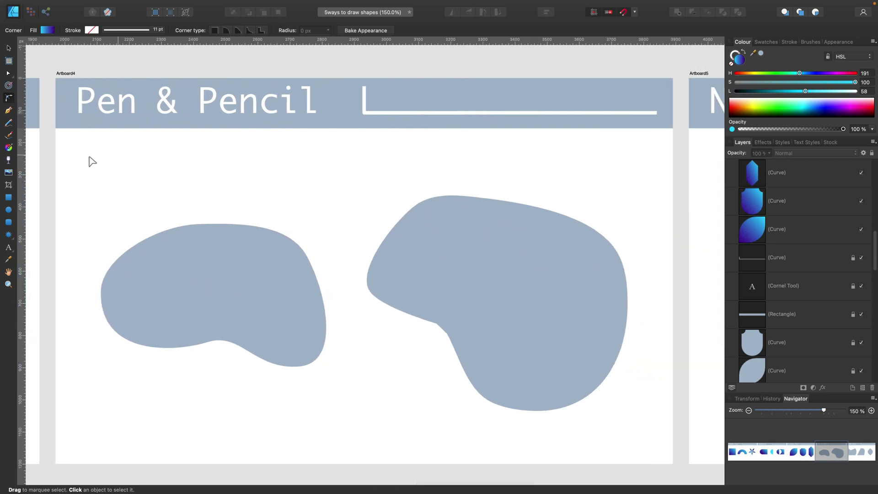
left_click(9, 111)
scroll(208, 188, "left", 8)
scroll(404, 214, "right", 5)
scroll(405, 213, "right", 1)
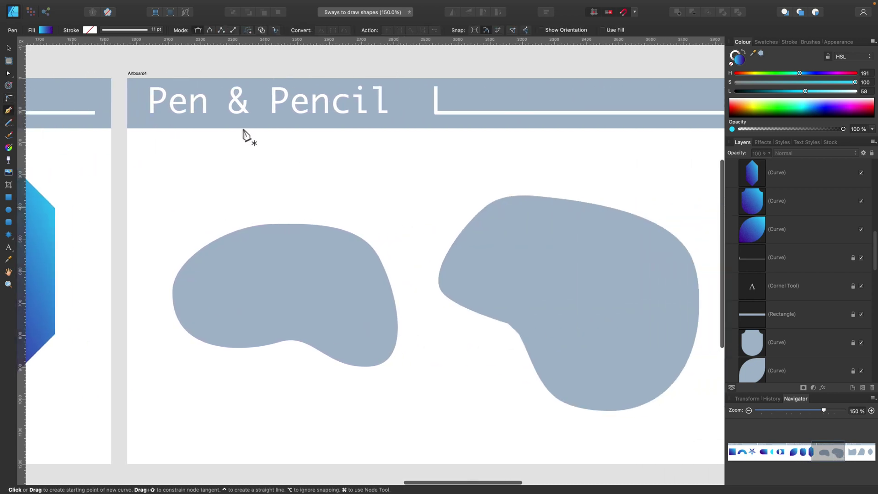
left_click_drag(358, 236, 323, 220)
left_click_drag(220, 237, 181, 259)
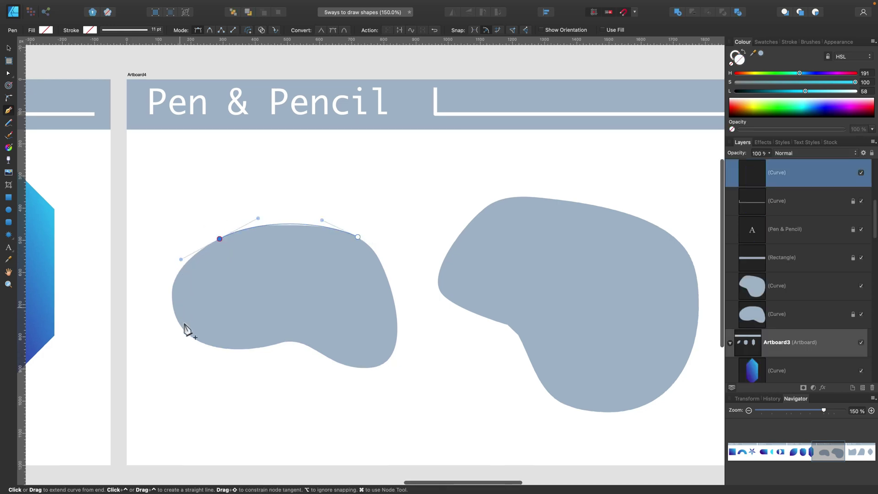
left_click_drag(185, 331, 218, 366)
left_click_drag(287, 341, 309, 337)
left_click_drag(369, 367, 411, 365)
left_click_drag(393, 301, 393, 285)
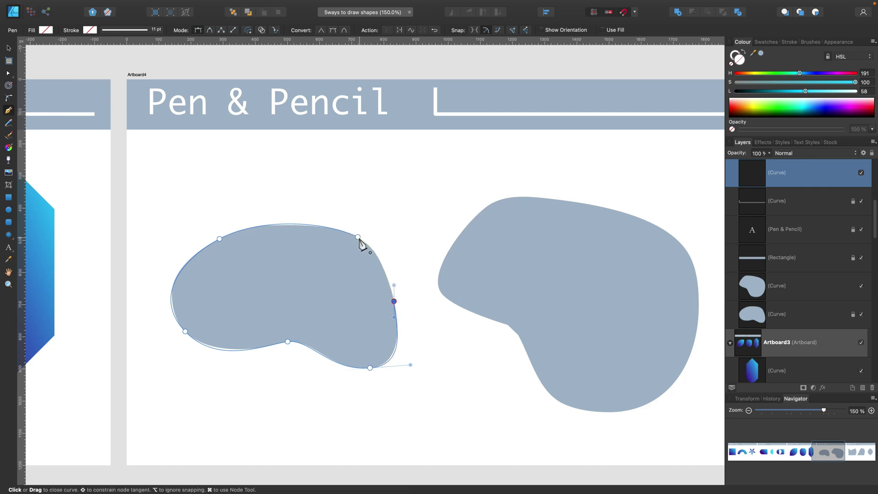
left_click_drag(358, 237, 348, 239)
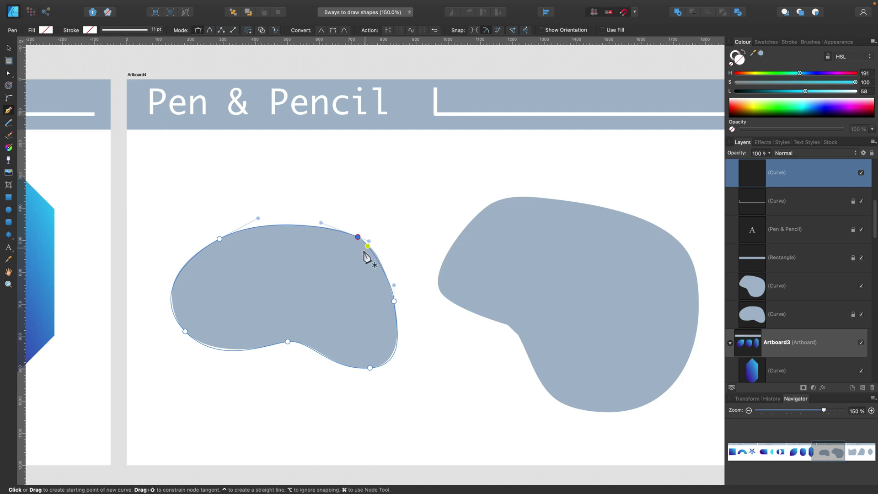
Step: Fill the traced shape with the cyan-to-purple gradient from the Recent swatches
left_click(769, 42)
left_click(751, 76)
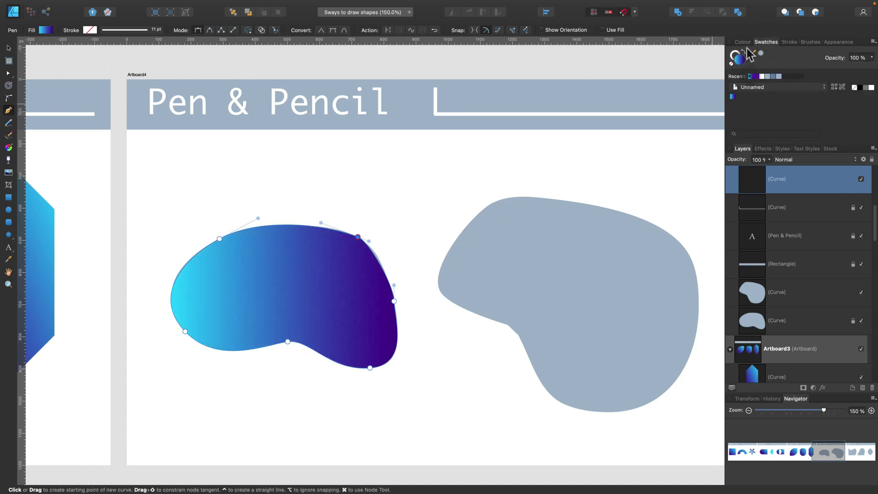
left_click(743, 42)
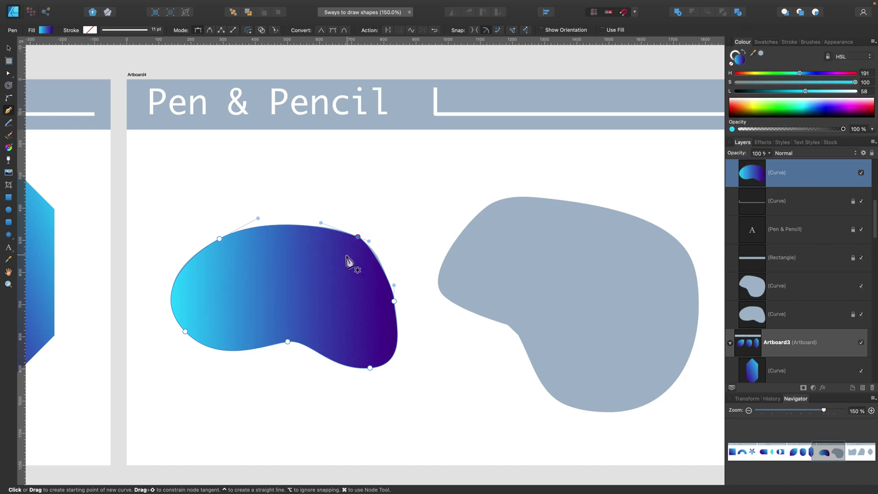
Step: Draw a freehand Pencil gradient shape around the right grey blob
left_click(7, 123)
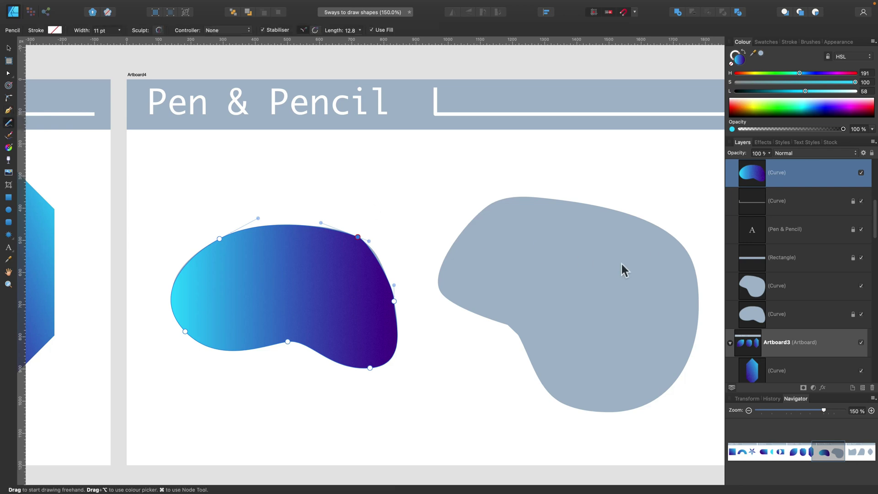
scroll(472, 204, "right", 5)
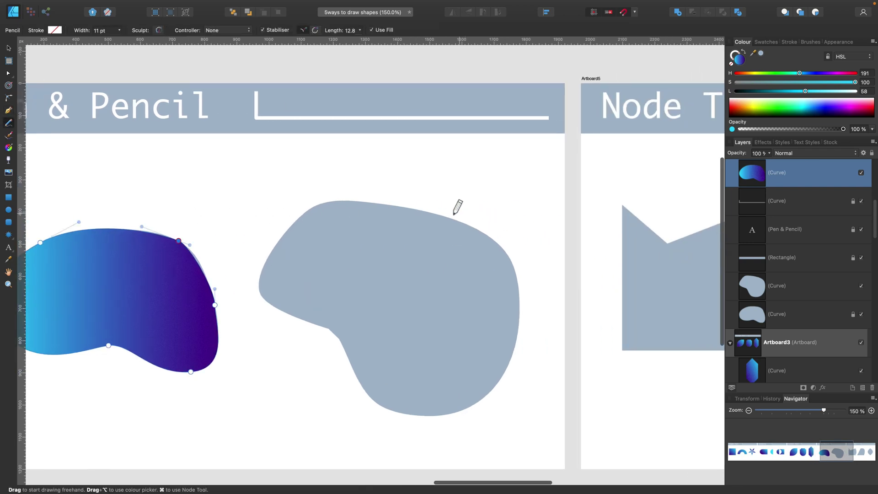
mouse_move(445, 216)
left_mouse_down()
mouse_move(306, 199)
mouse_move(285, 207)
mouse_move(257, 270)
mouse_move(256, 298)
mouse_move(272, 315)
mouse_move(325, 329)
mouse_move(357, 396)
mouse_move(376, 412)
mouse_move(451, 417)
mouse_move(498, 385)
mouse_move(525, 291)
mouse_move(514, 259)
mouse_move(446, 218)
left_mouse_up()
Step: Zoom in to check the new shape's top edge, then zoom back out to working size
scroll(444, 218, "down", 1)
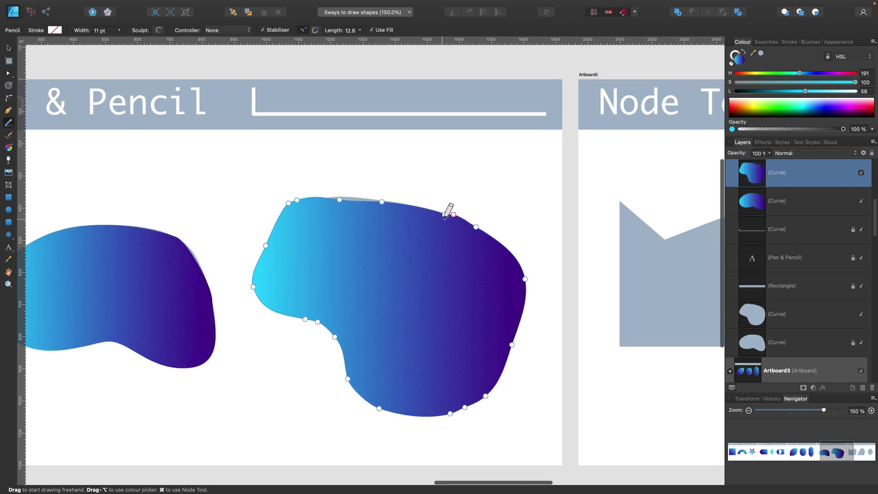
key("super+equal")
key("super+equal")
key("super+equal")
key("super+equal")
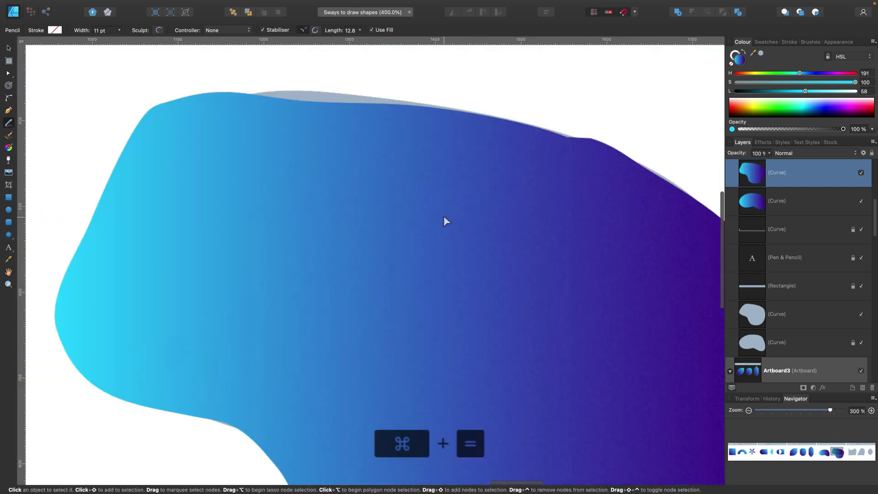
scroll(520, 207, "up", 3)
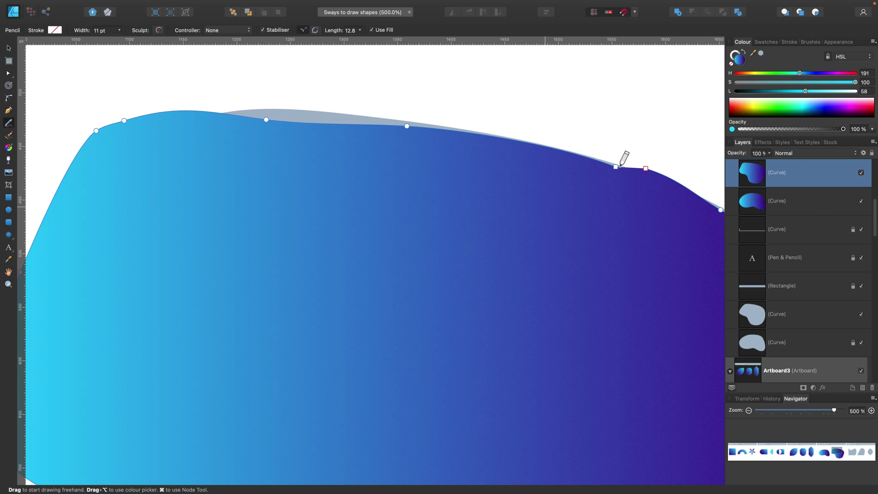
left_click(678, 12)
key("super+minus")
key("super+minus")
key("super+minus")
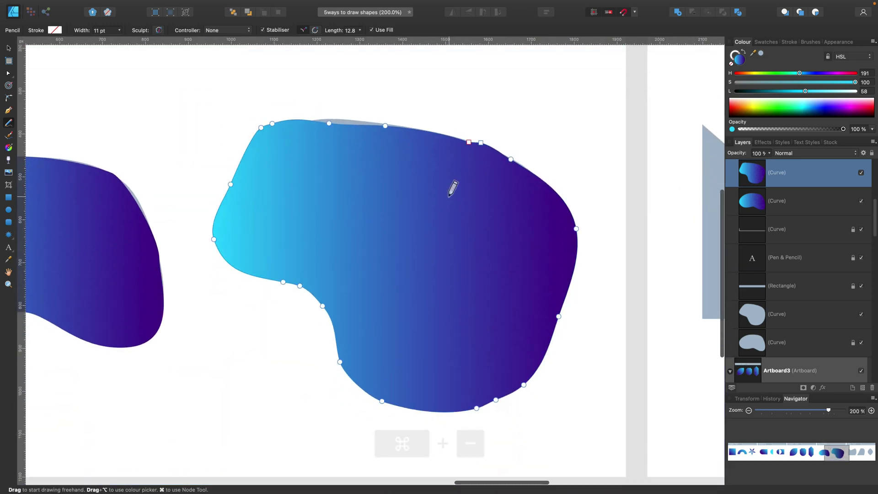
key("super+minus")
key("super+minus")
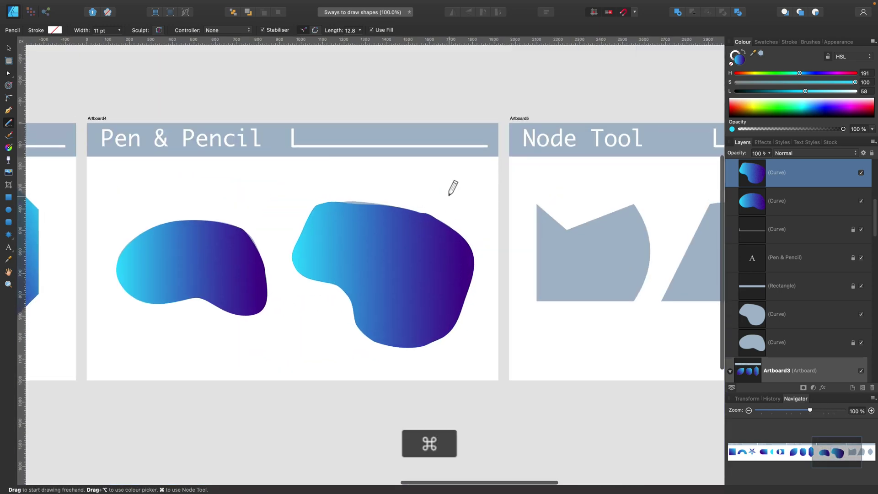
key("super+equal")
Step: Draw a gradient rectangle over the left grey shape and convert it to curves
scroll(456, 187, "right", 10)
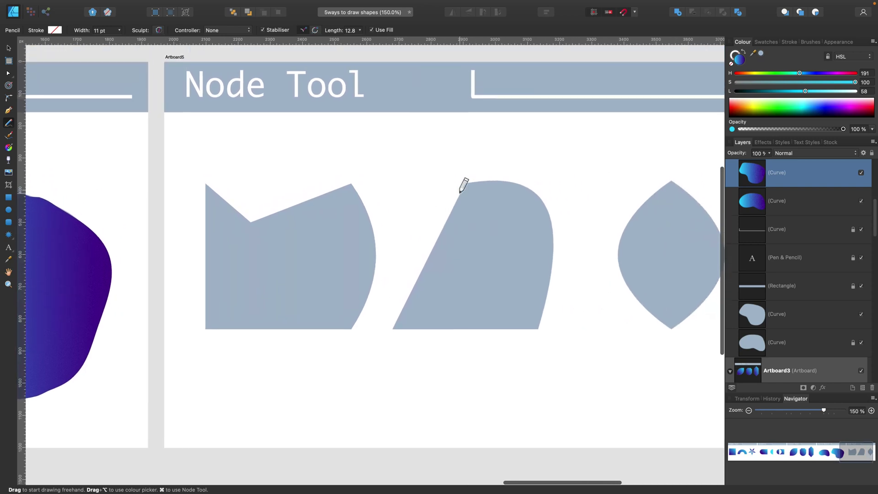
scroll(462, 187, "right", 5)
scroll(454, 183, "up", 1)
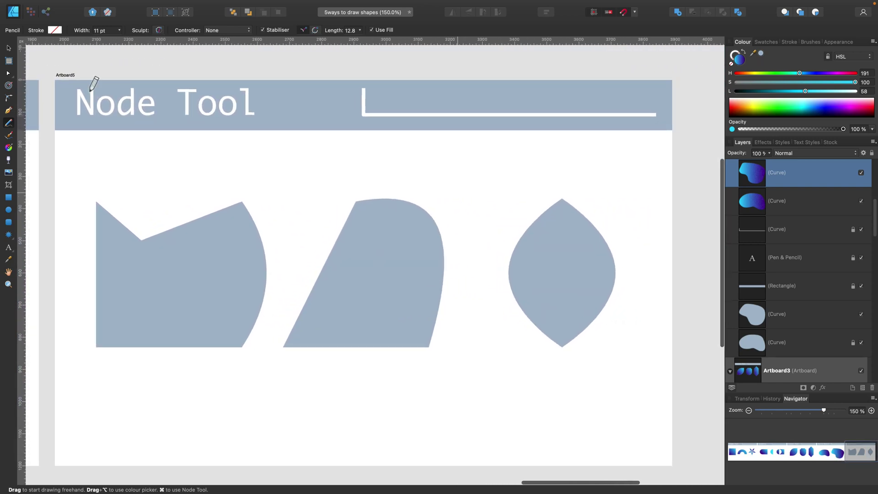
left_click(8, 197)
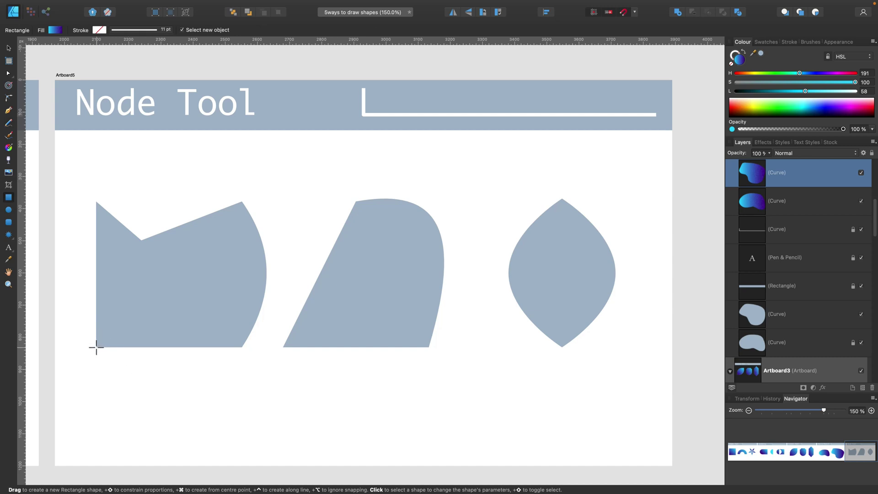
left_click_drag(96, 348, 242, 202)
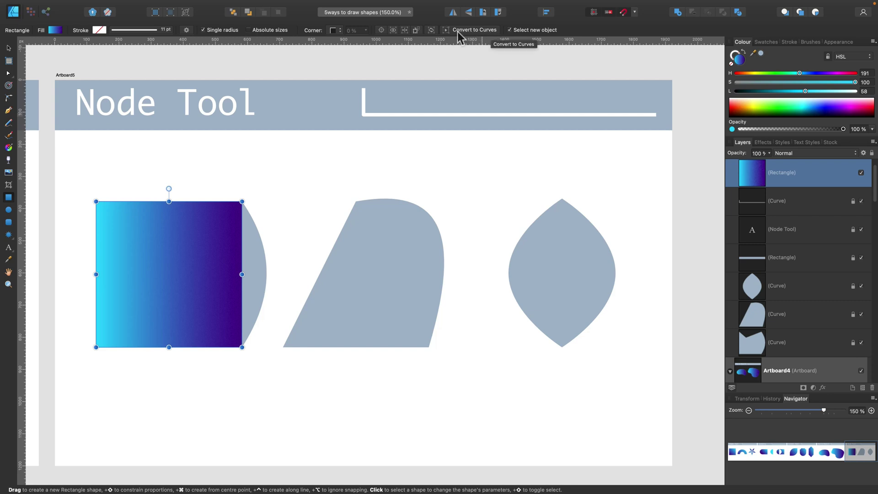
left_click(459, 32)
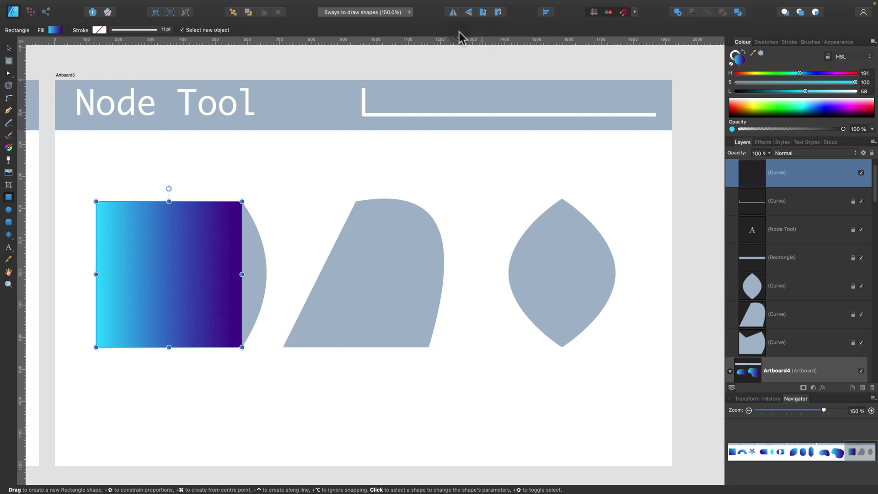
Step: Pull a V notch into the square's top edge and bow its right edge outward
left_click(9, 73)
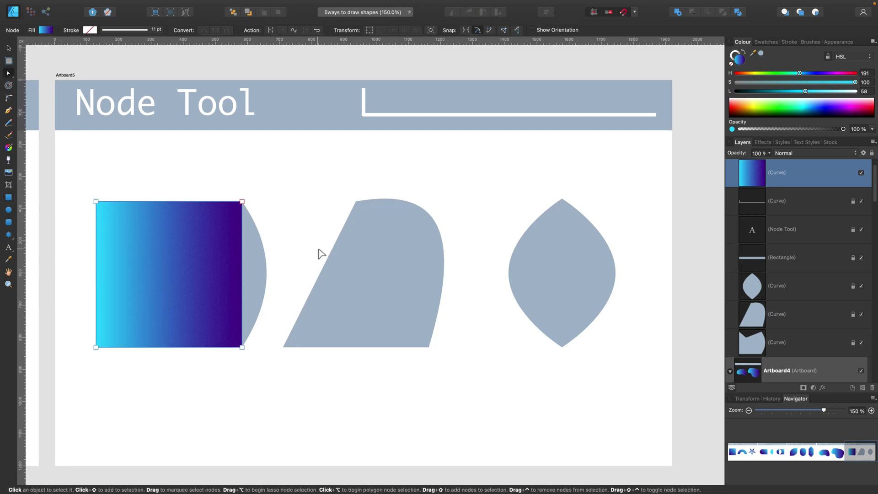
mouse_move(242, 202)
left_mouse_down()
mouse_move(216, 257)
mouse_move(154, 293)
mouse_move(240, 199)
mouse_move(251, 202)
mouse_move(227, 194)
mouse_move(242, 202)
left_mouse_up()
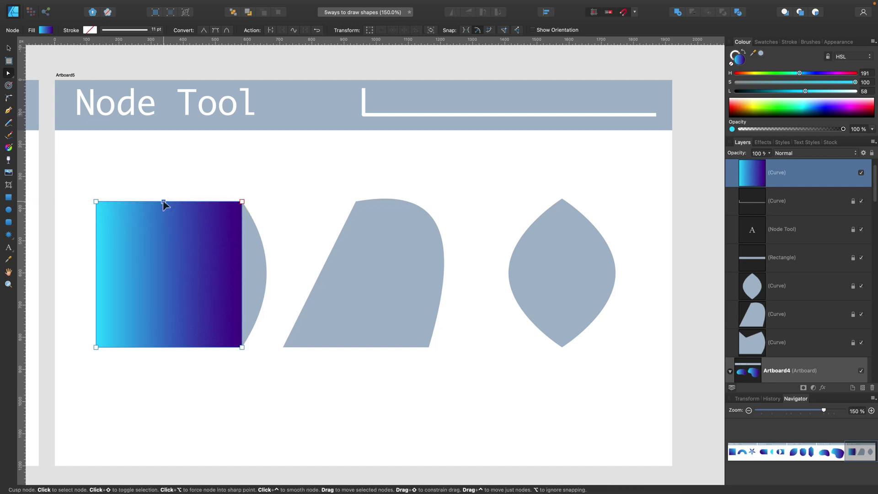
left_click_drag(163, 202, 141, 241)
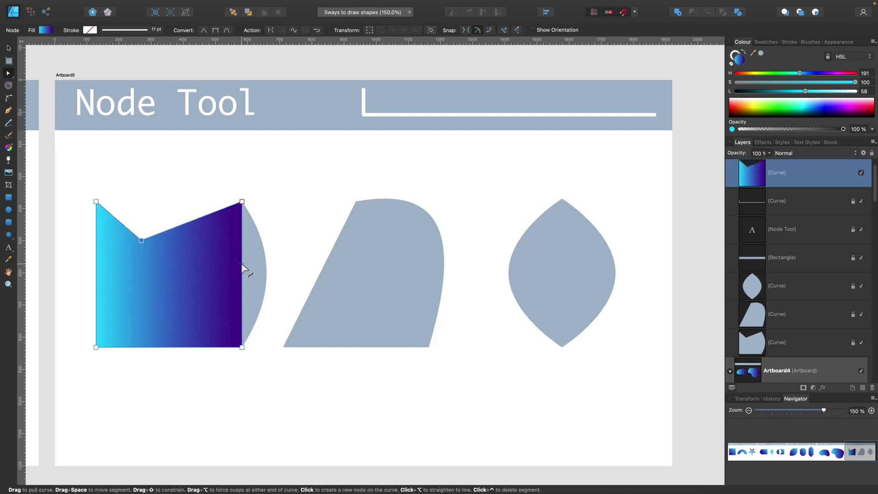
left_click_drag(243, 268, 267, 269)
scroll(30, 246, "right", 1)
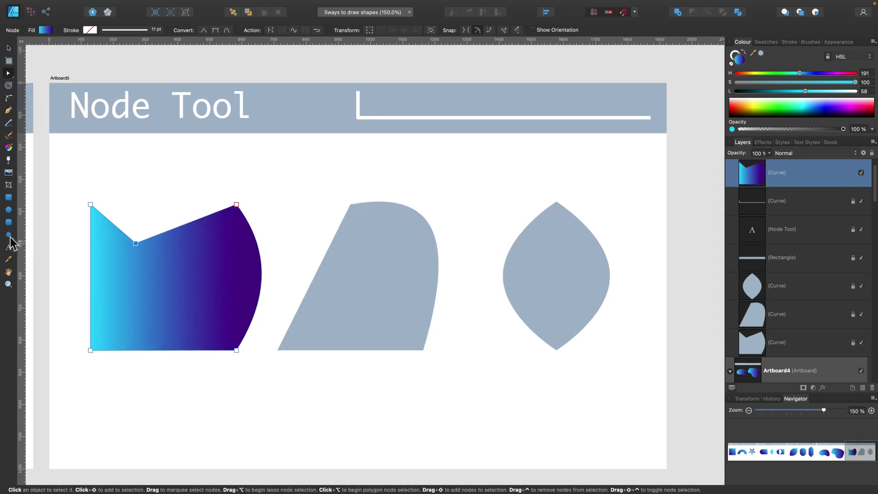
Step: Draw a gradient triangle over the middle grey shape, convert it, and bow its right side
left_click(10, 237)
left_click(26, 238)
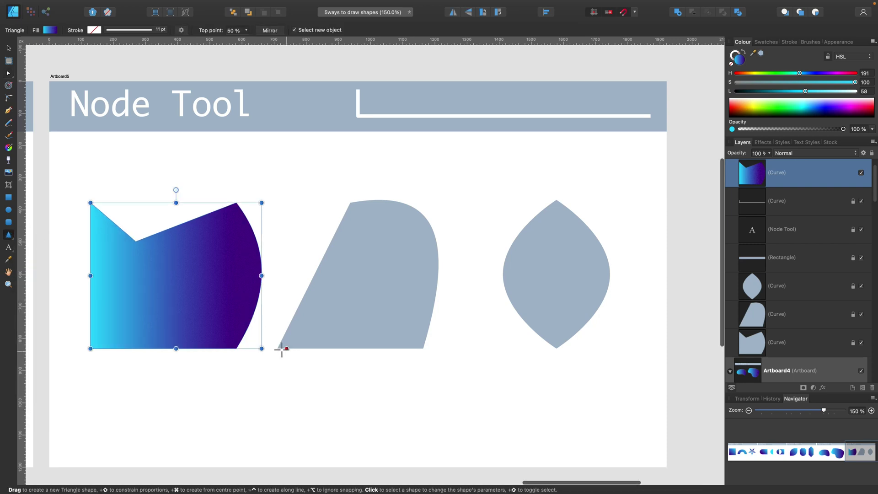
left_click_drag(277, 348, 427, 210)
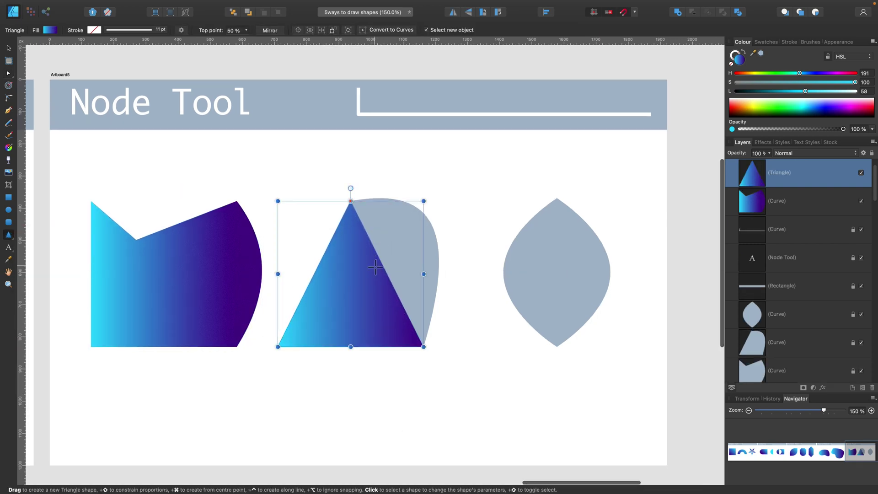
scroll(388, 270, "down", 1)
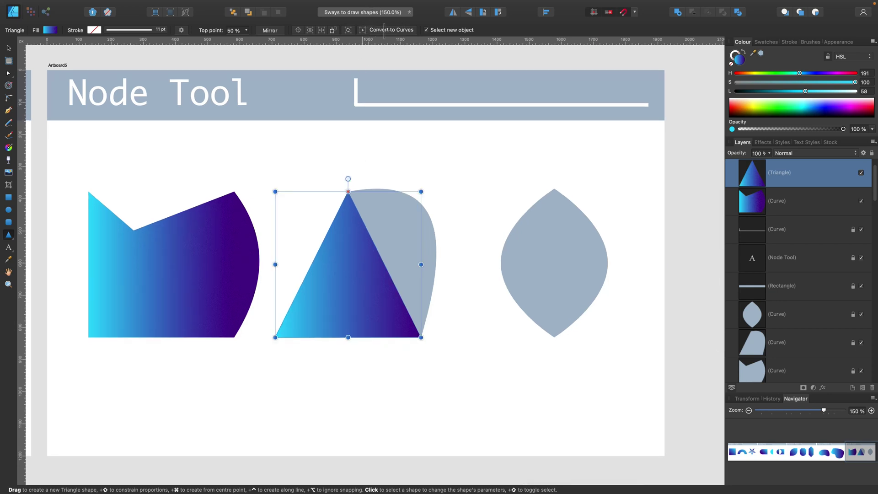
left_click(400, 30)
left_click(7, 73)
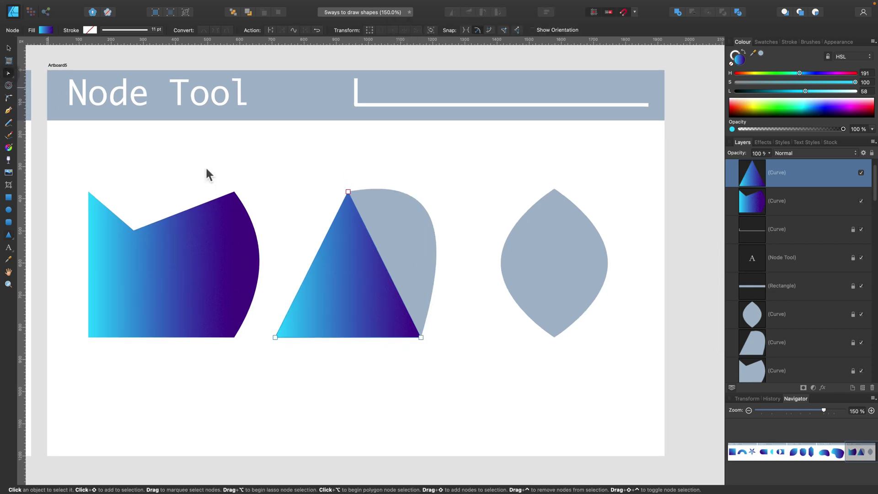
left_click_drag(378, 251, 428, 213)
scroll(411, 255, "right", 3)
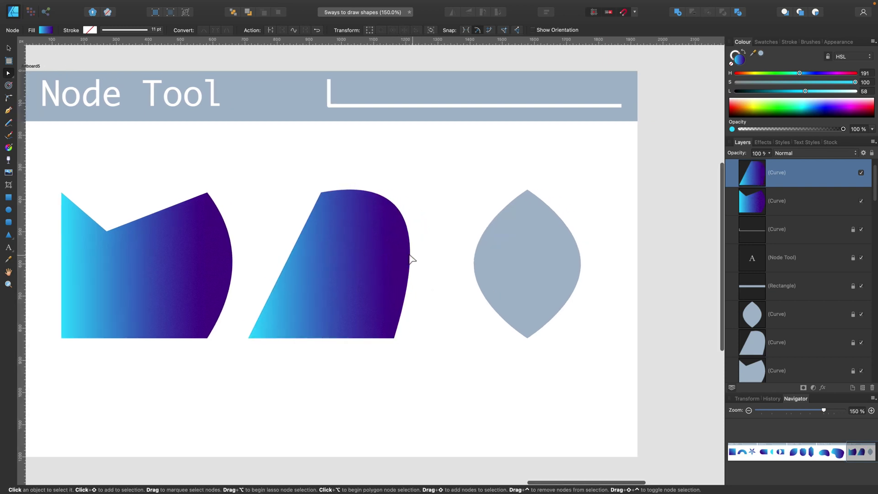
Step: Draw a gradient circle on the lens, convert it to curves, and sharpen its top and bottom nodes
left_click(8, 210)
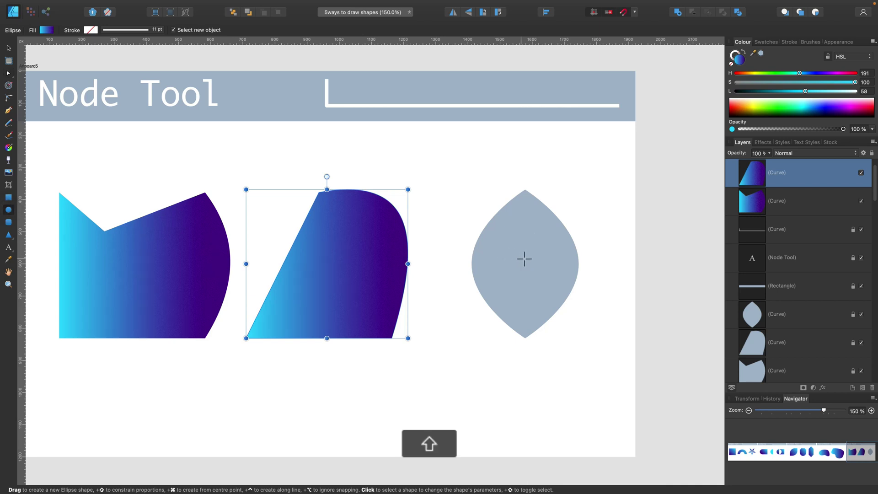
left_click_drag(524, 257, 584, 226)
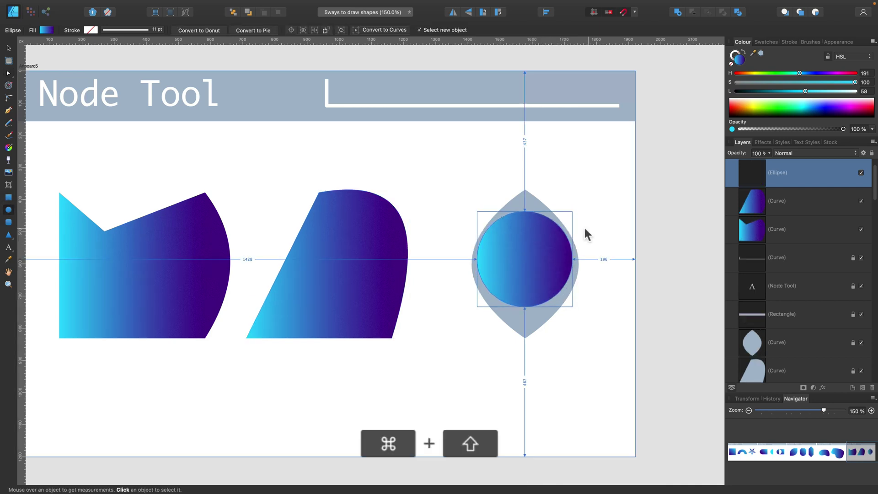
left_click(385, 30)
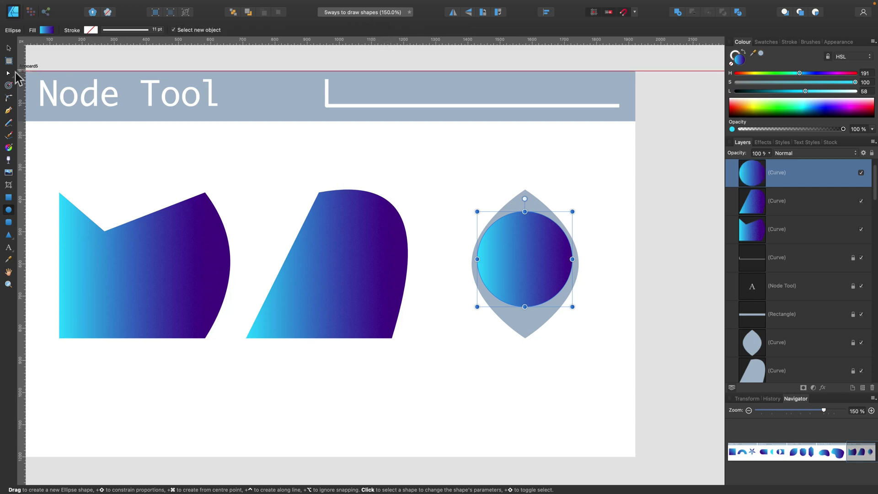
left_click(9, 73)
left_click_drag(521, 176, 531, 344)
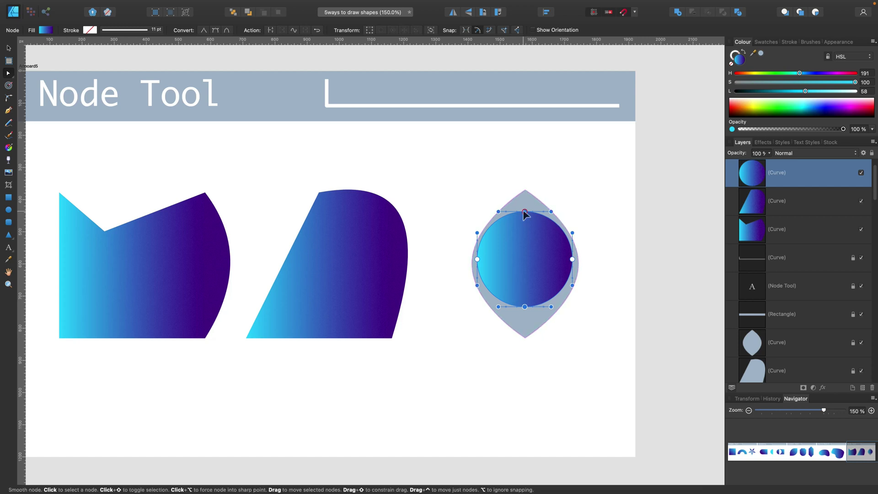
left_click(202, 30)
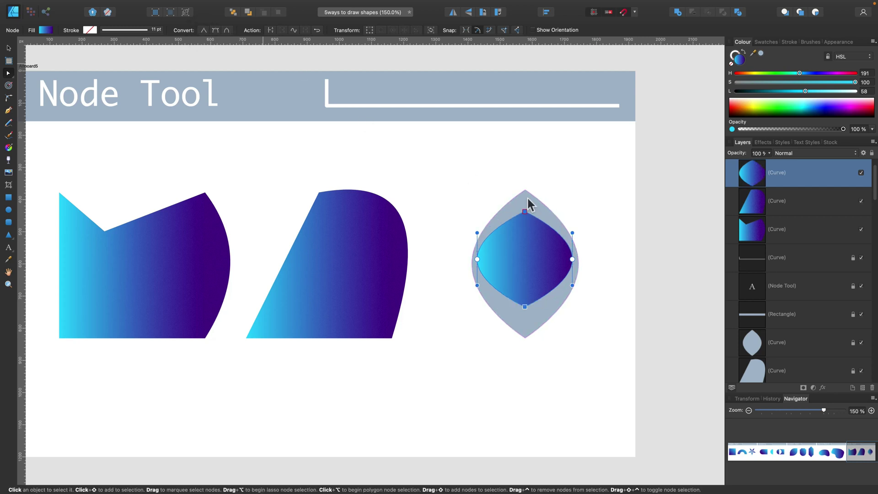
Step: Move, stretch and widen the pointed shape to cover the grey lens from top to bottom
key("v")
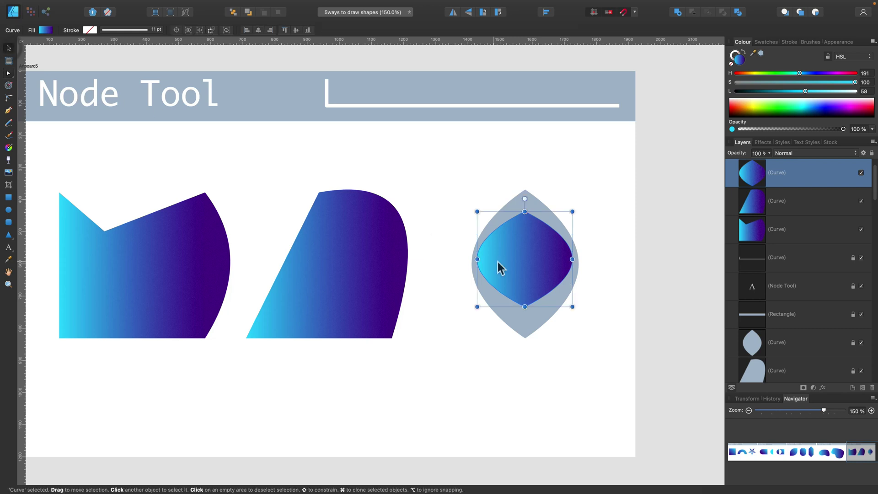
left_click_drag(530, 275, 531, 256)
left_click_drag(525, 288, 525, 329)
key("super+z")
left_click_drag(525, 288, 525, 339)
left_click_drag(571, 266, 578, 266)
left_click(443, 185)
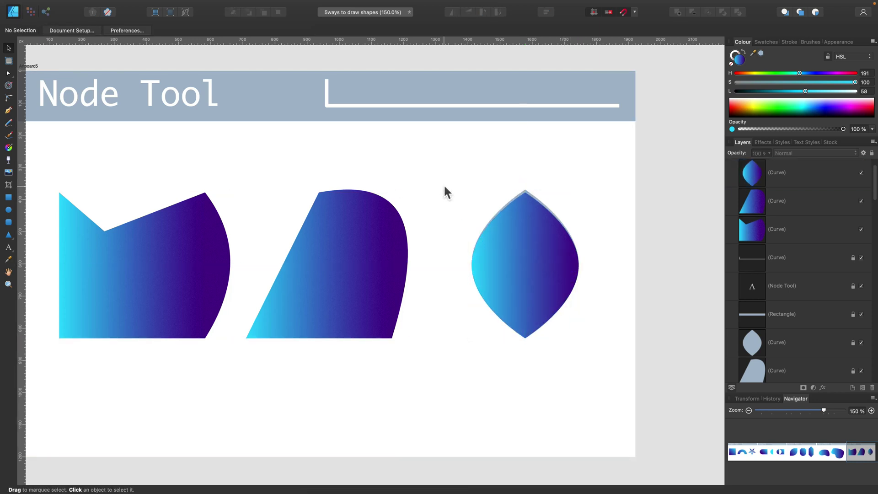
scroll(444, 184, "left", 3)
scroll(446, 192, "left", 2)
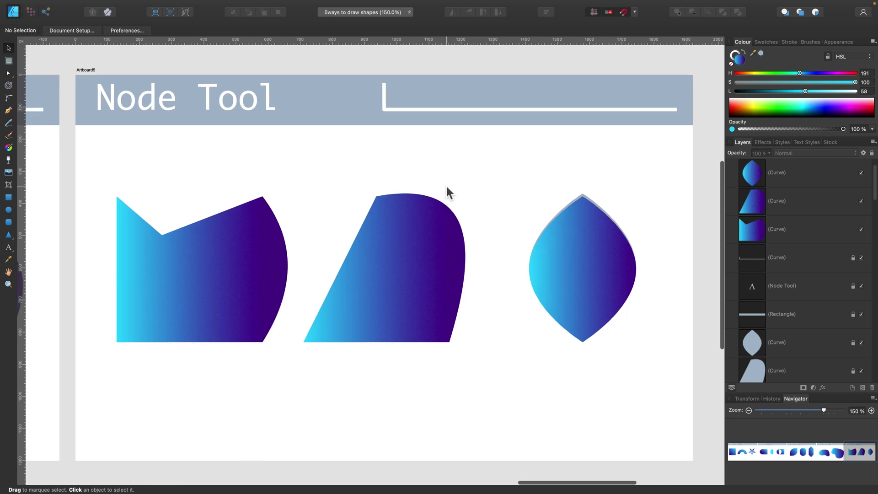
Step: Zoom out to all artboards, then play a lesson on the Skillshare Shape Building class page
key("super+0")
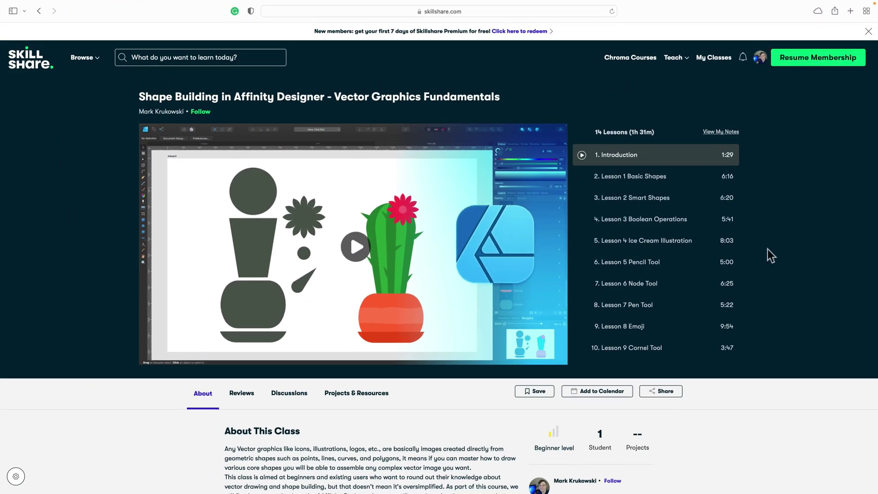
scroll(679, 185, "down", 2)
scroll(679, 185, "down", 5)
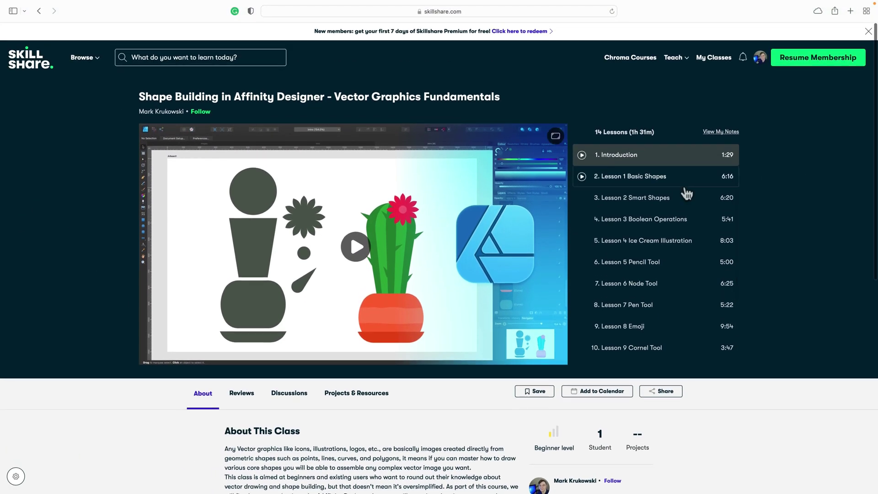
left_click(687, 196)
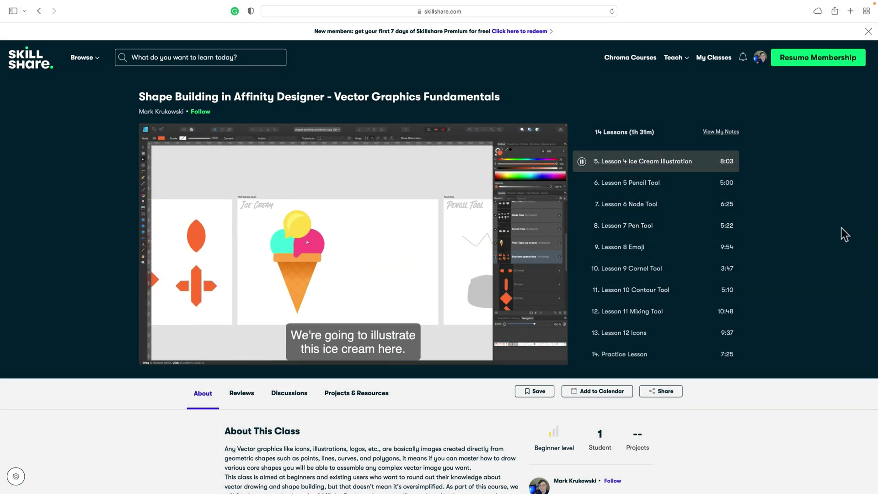
scroll(841, 228, "down", 1)
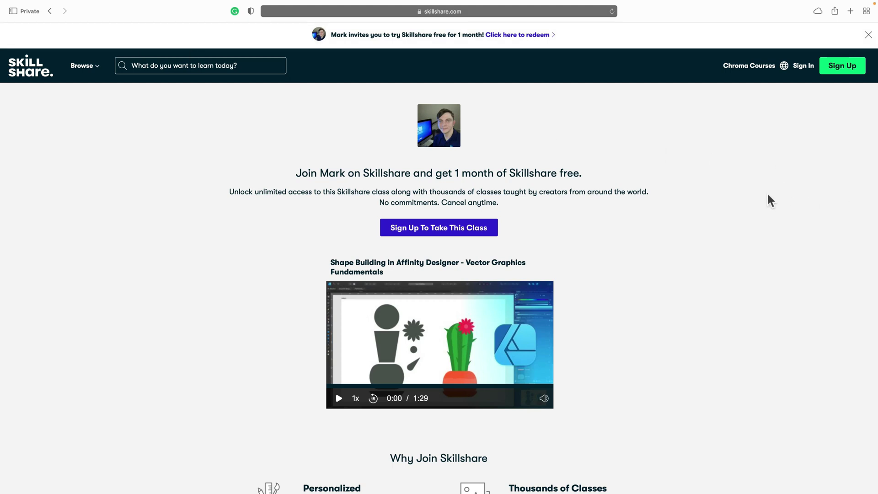
scroll(768, 194, "down", 3)
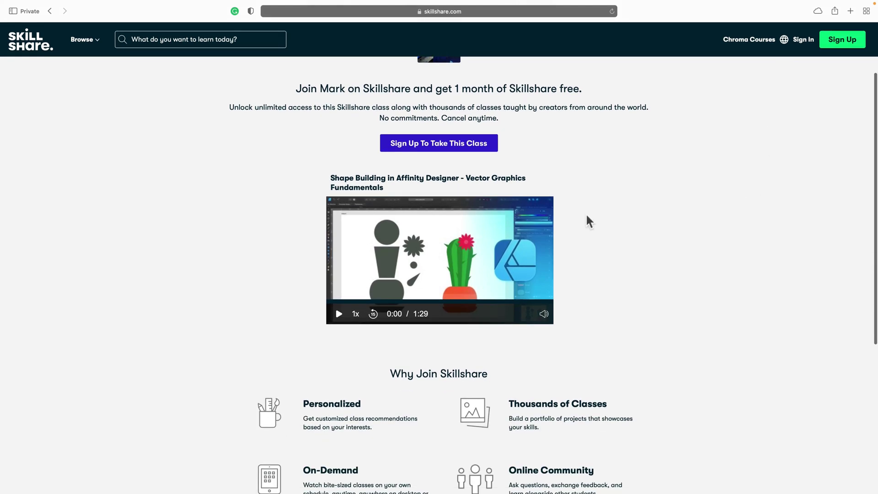